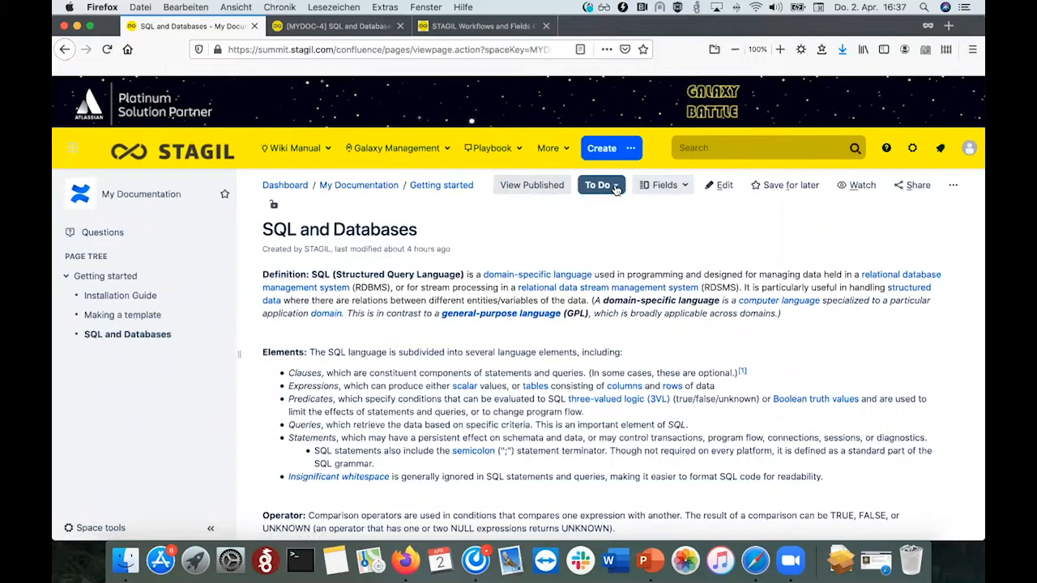
# Review the available workflow transitions and the linked Jira field values on the SQL and Databases page
pyautogui.click(615, 186)
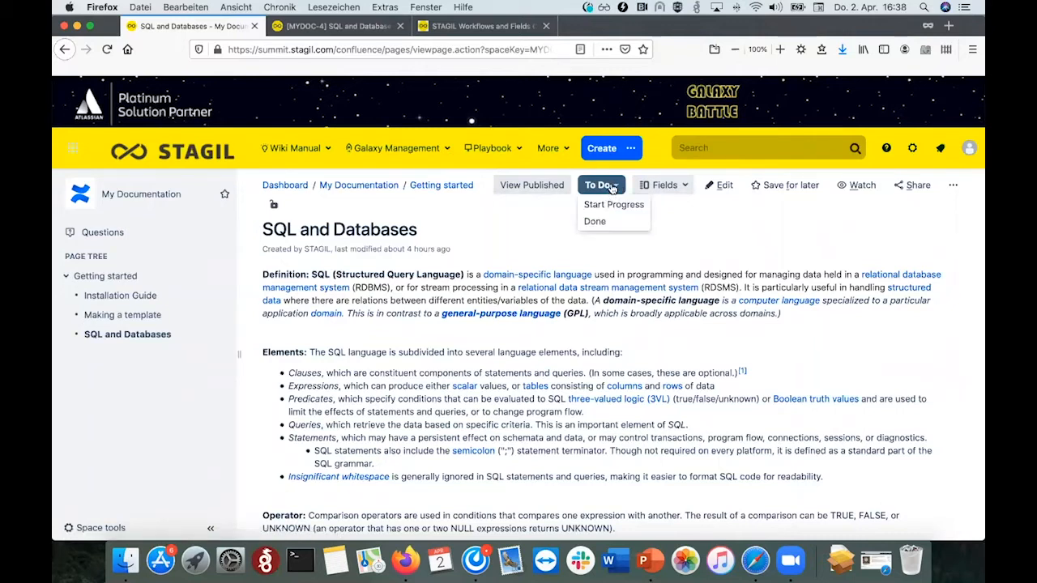
pyautogui.click(612, 188)
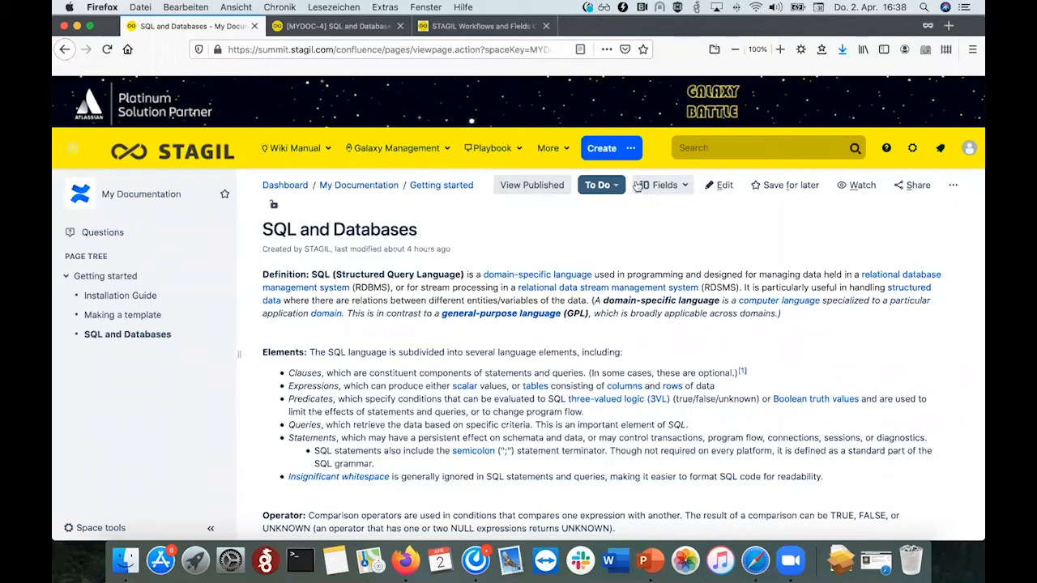
pyautogui.click(682, 185)
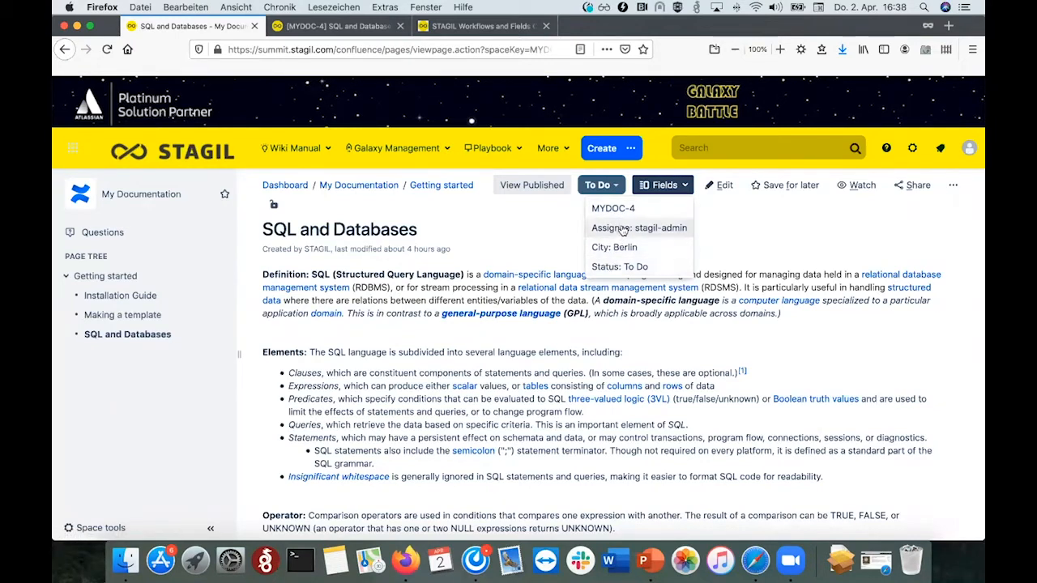
pyautogui.click(522, 232)
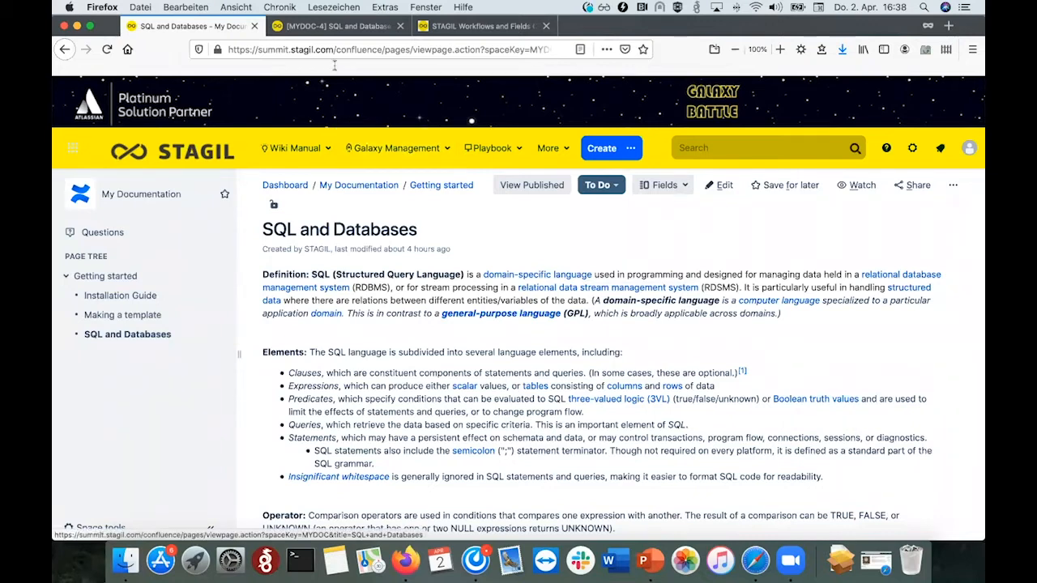
# View the workflow diagram of the linked Jira issue MYDOC-4 and close it
pyautogui.click(329, 27)
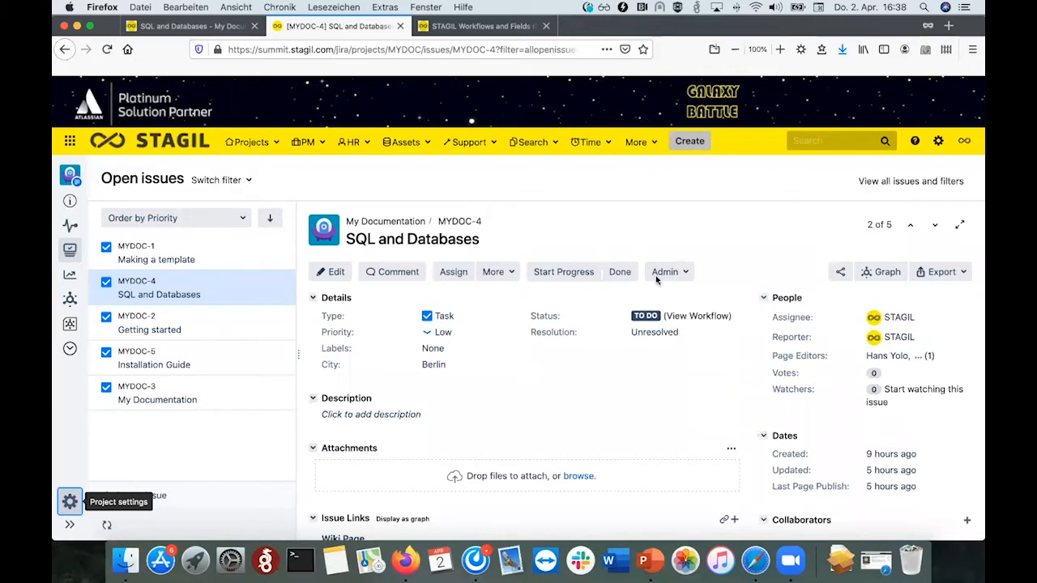
pyautogui.click(685, 317)
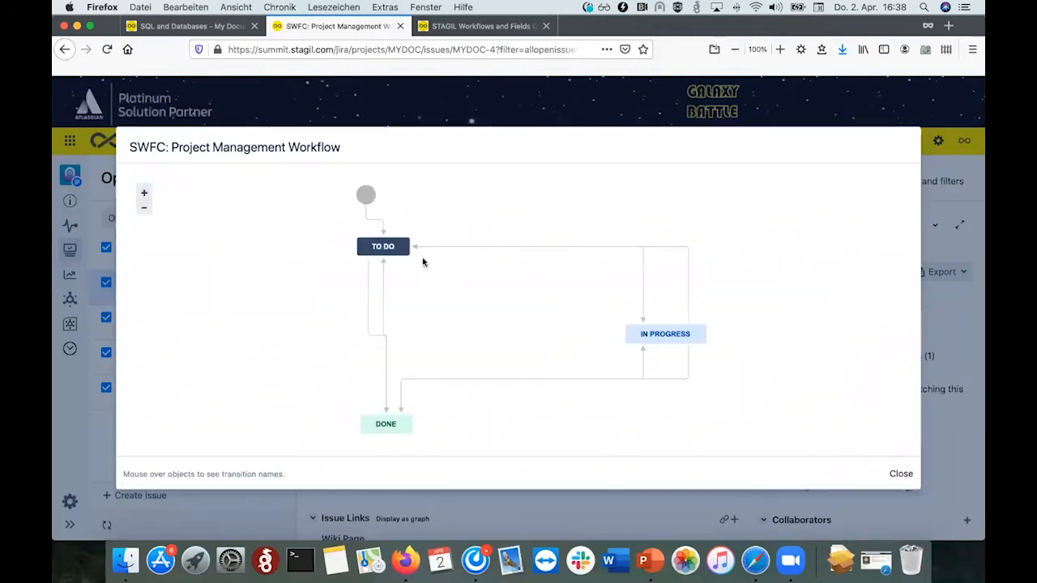
pyautogui.click(903, 475)
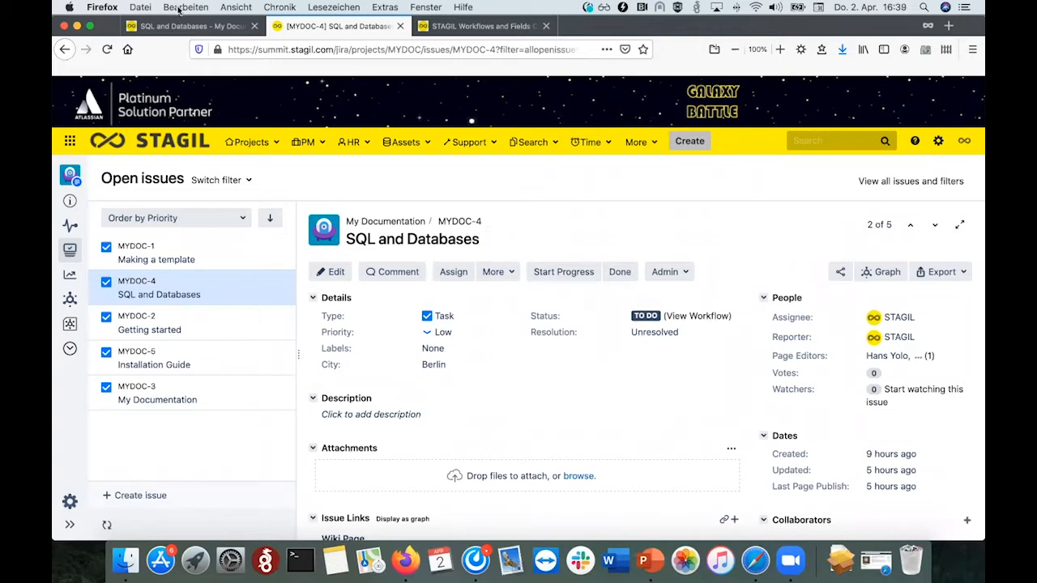
# Compare the Confluence page's field values with the details and wiki page link of Jira issue MYDOC-4
pyautogui.hotkey('ctrl', 'shift', 'Tab')
pyautogui.click(664, 184)
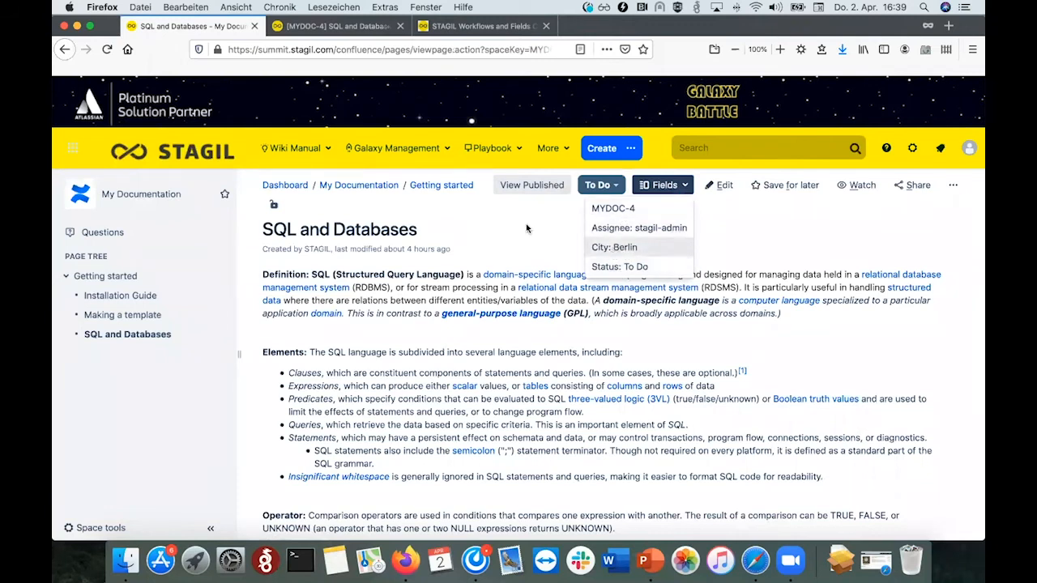
pyautogui.click(323, 27)
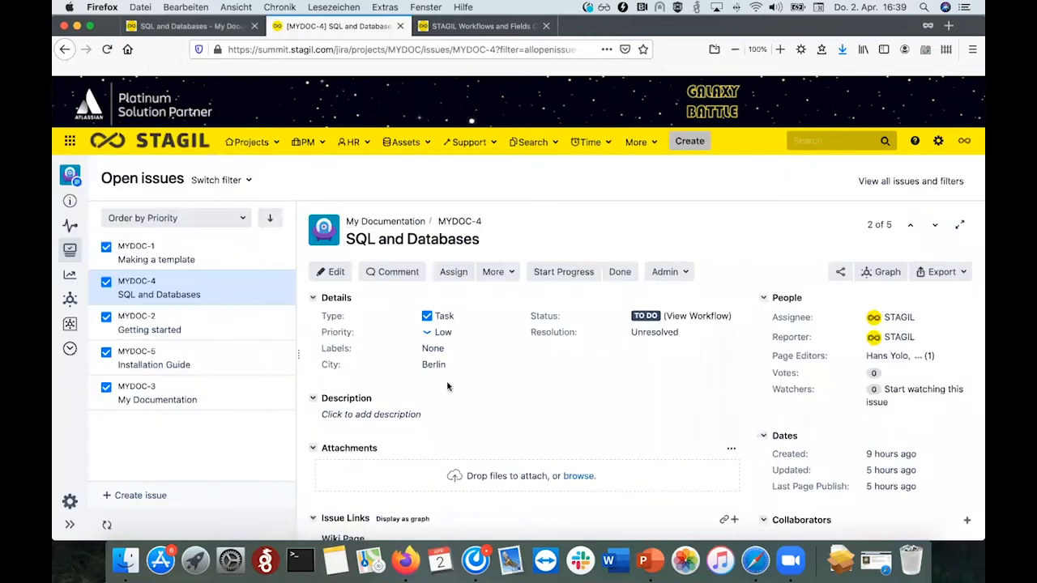
pyautogui.scroll(-5, 566, 427)
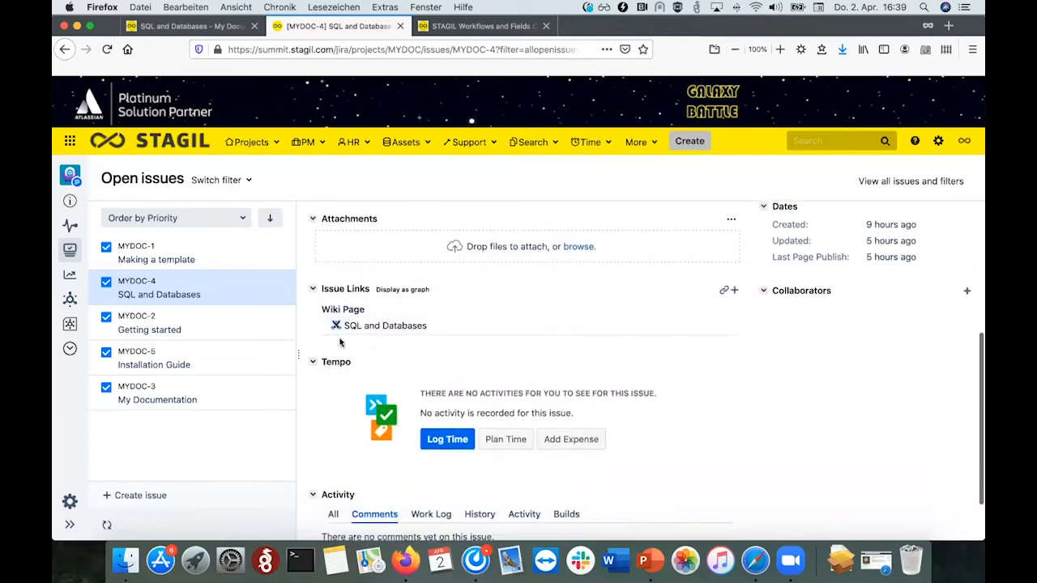
pyautogui.scroll(-1, 473, 344)
pyautogui.scroll(5, 474, 344)
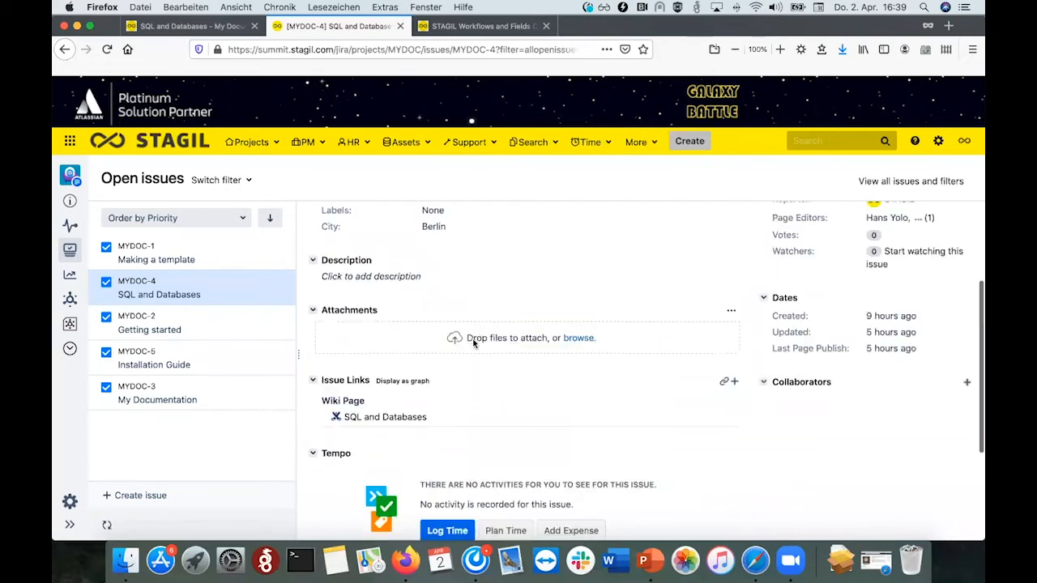
pyautogui.scroll(1, 474, 343)
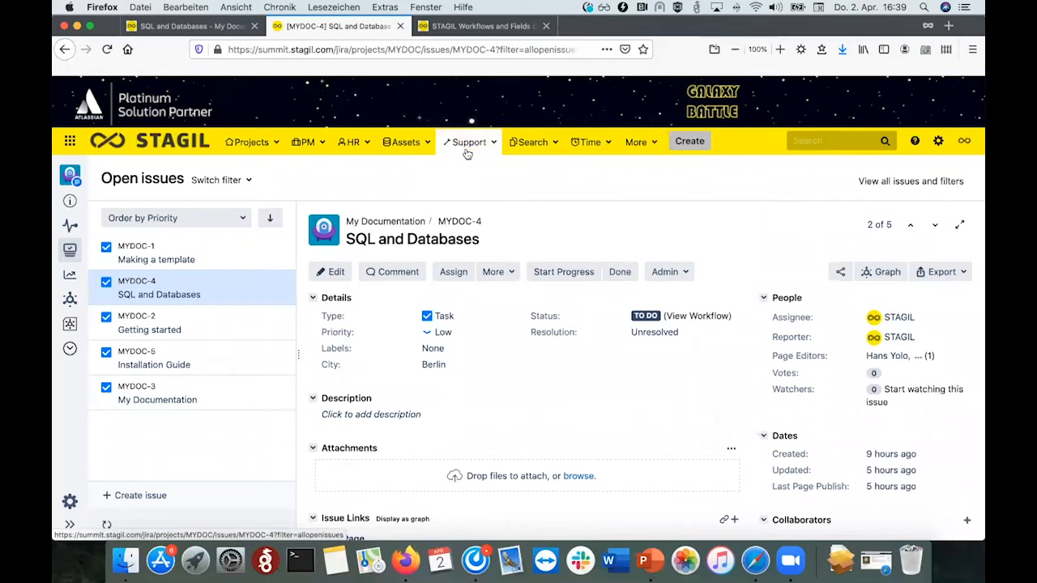
# Try to start progress on the SQL and Databases Confluence page with the Story Points field cleared
pyautogui.click(212, 26)
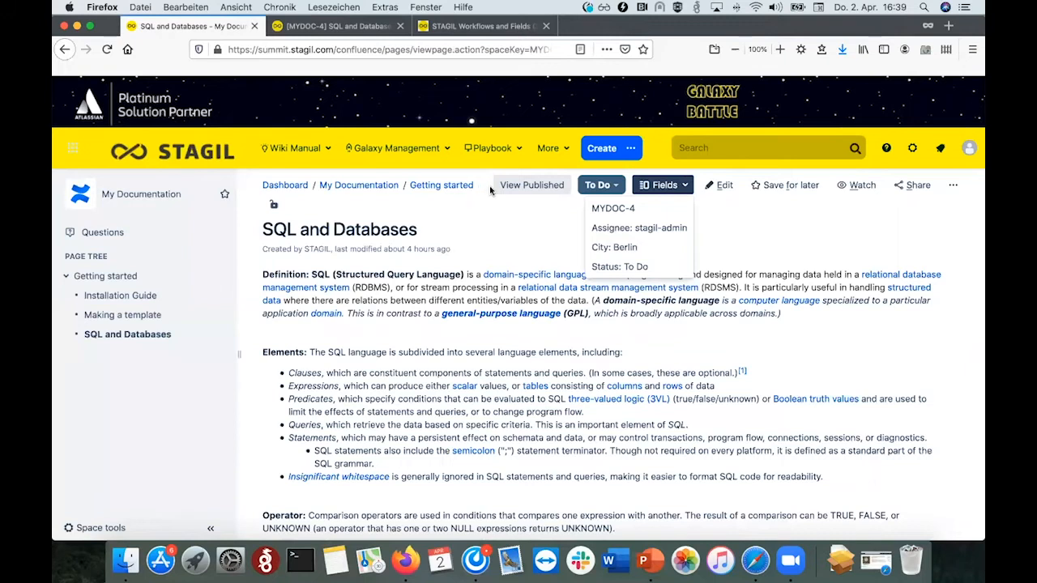
pyautogui.click(601, 185)
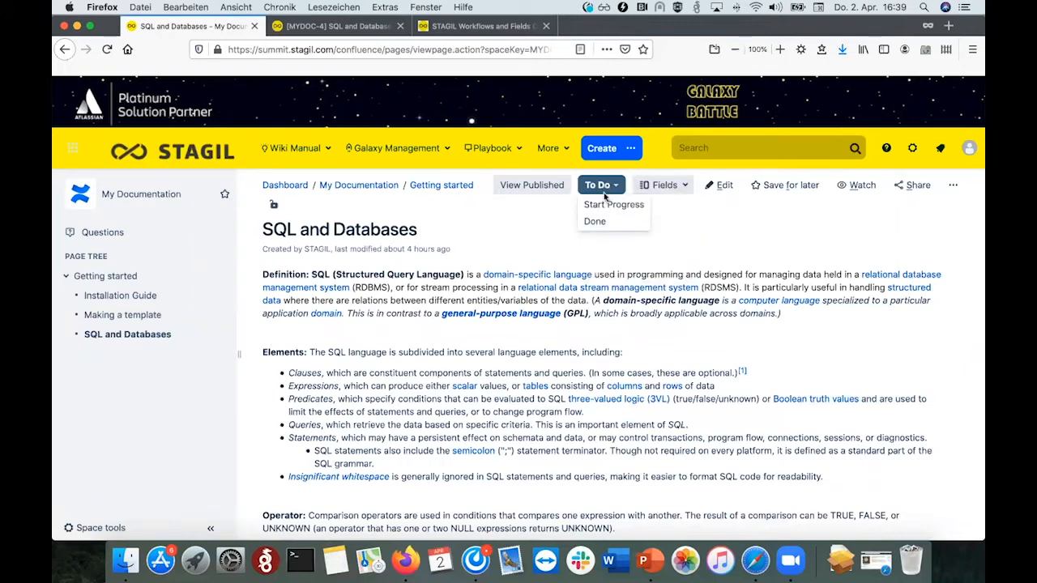
pyautogui.click(601, 206)
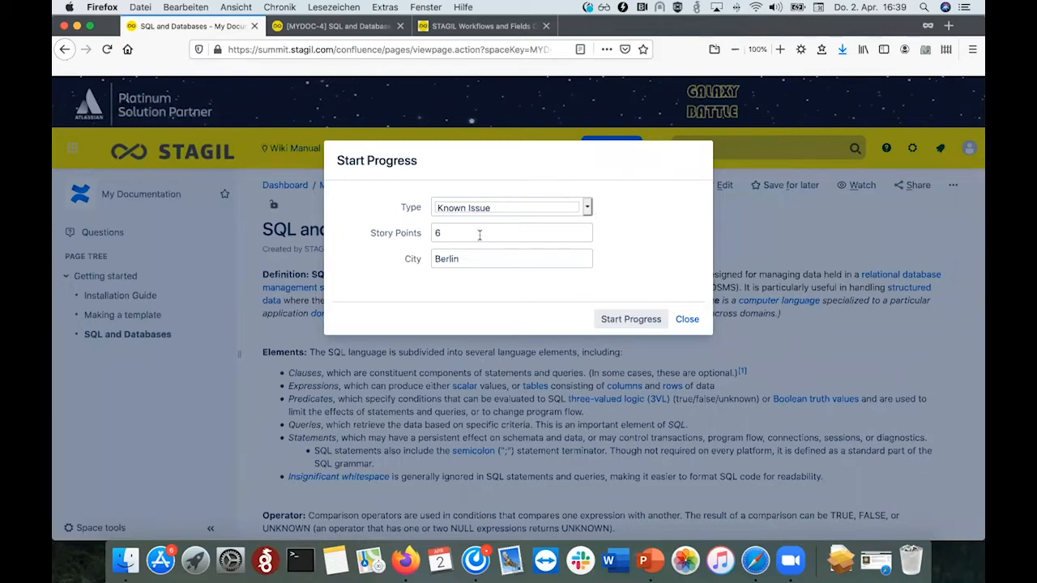
pyautogui.click(448, 235)
pyautogui.press('BackSpace')
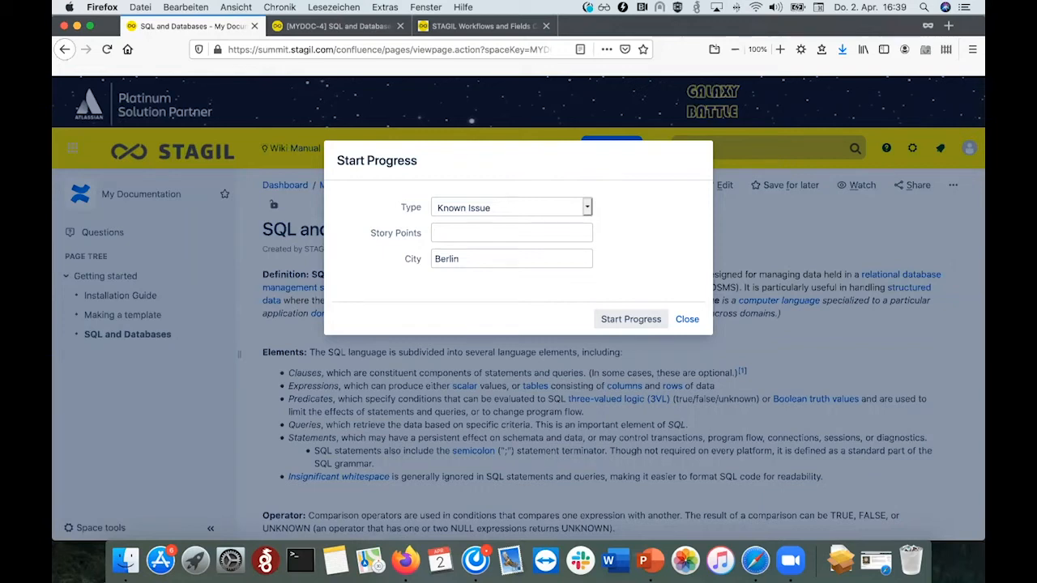
pyautogui.click(633, 320)
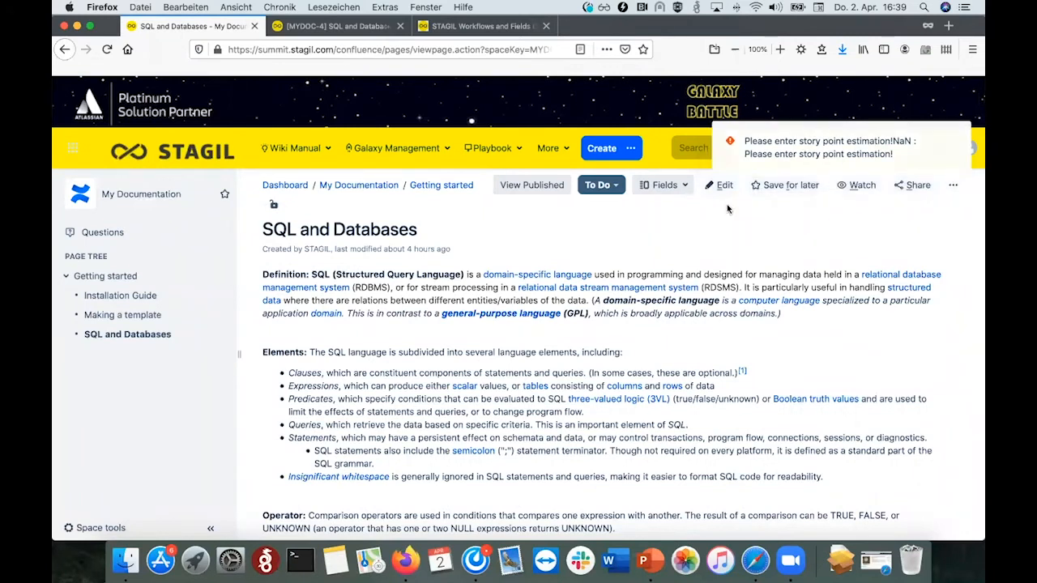
# Start progress on the SQL and Databases page with the type set to Feature and 6 story points
pyautogui.click(599, 185)
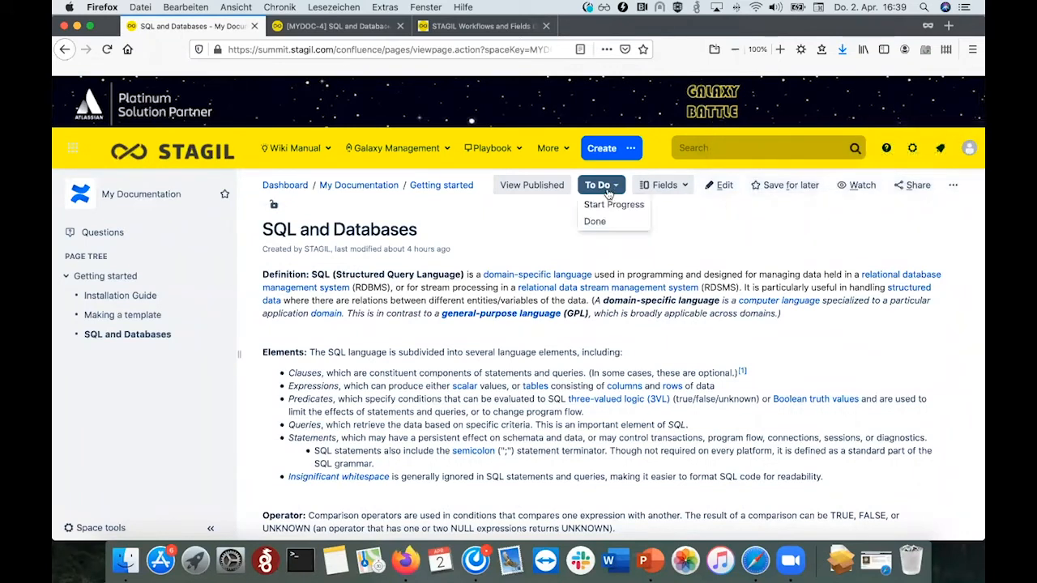
pyautogui.click(601, 207)
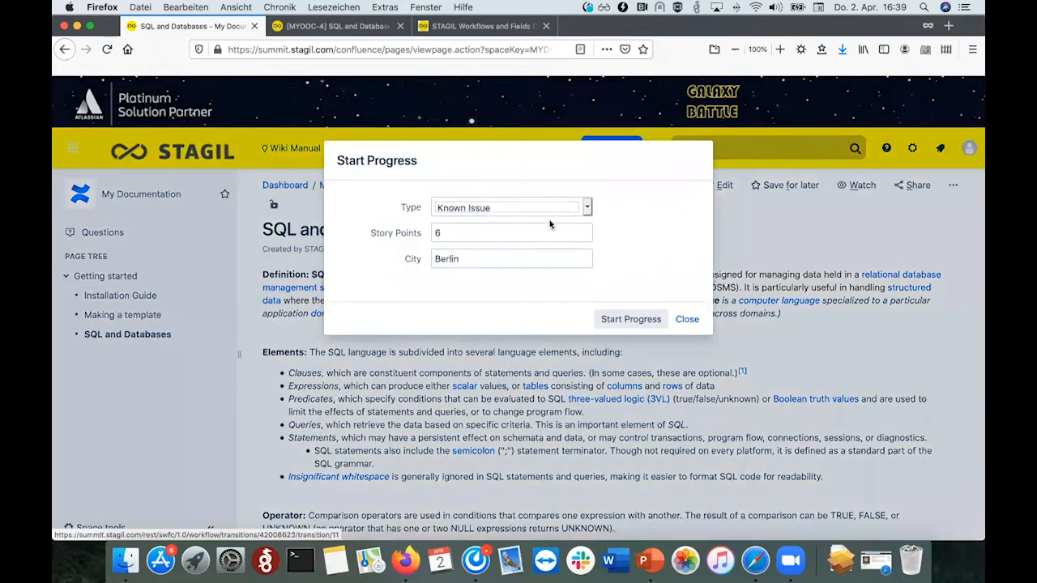
pyautogui.moveTo(445, 233); pyautogui.dragTo(410, 238)
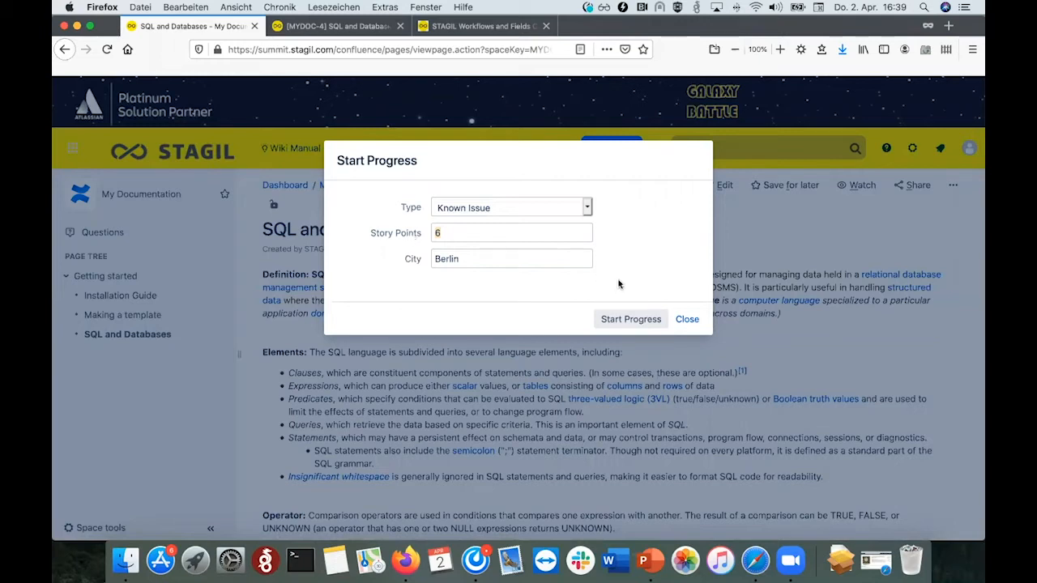
pyautogui.click(483, 209)
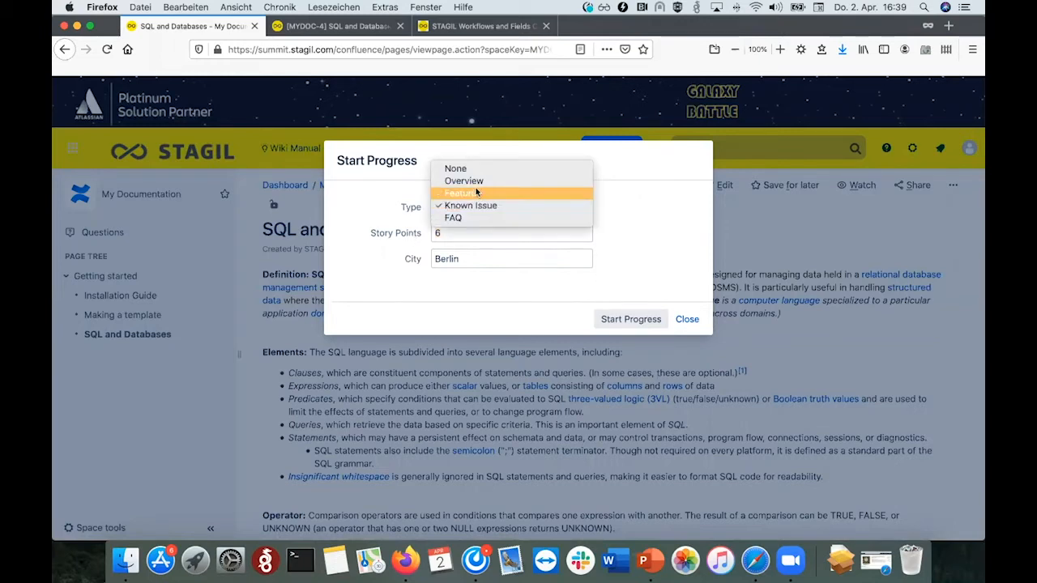
pyautogui.click(476, 193)
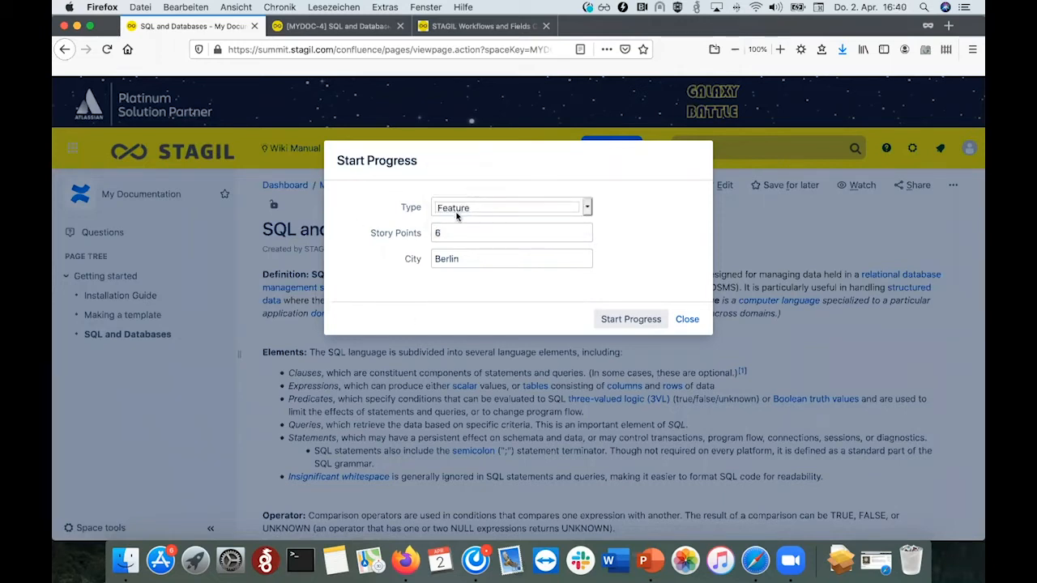
pyautogui.click(471, 208)
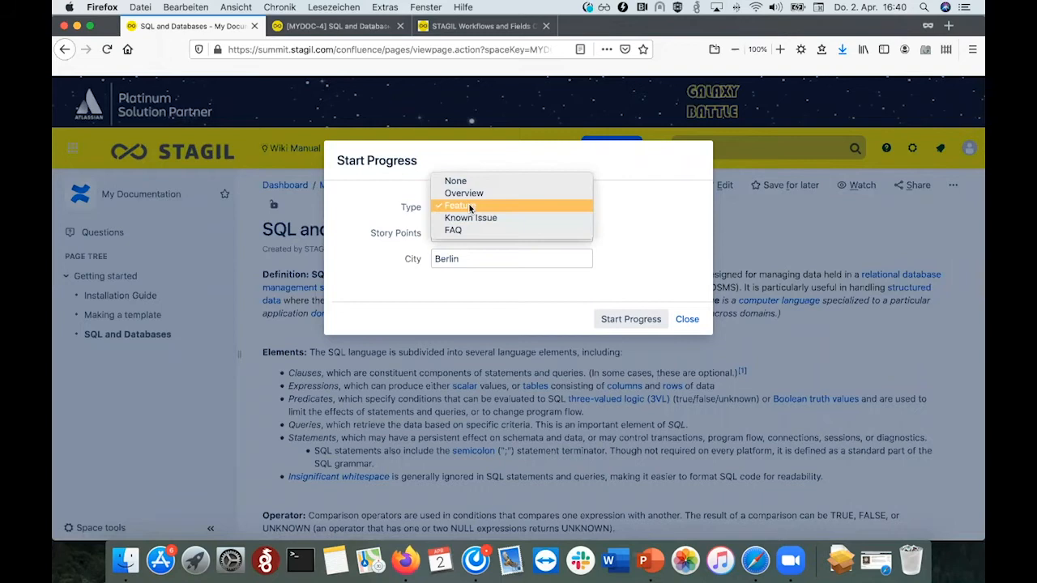
pyautogui.click(469, 208)
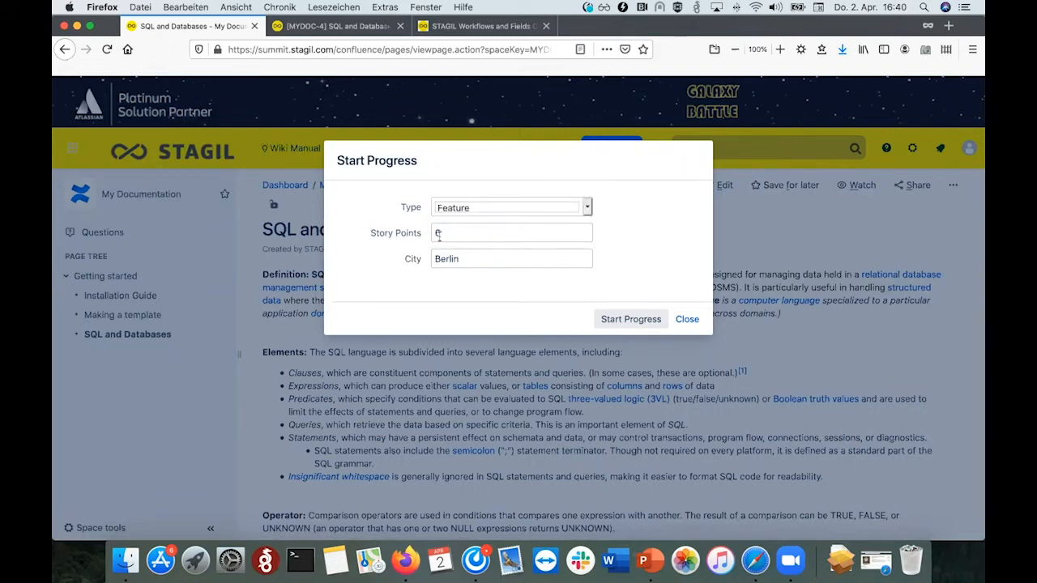
pyautogui.click(446, 232)
pyautogui.click(610, 318)
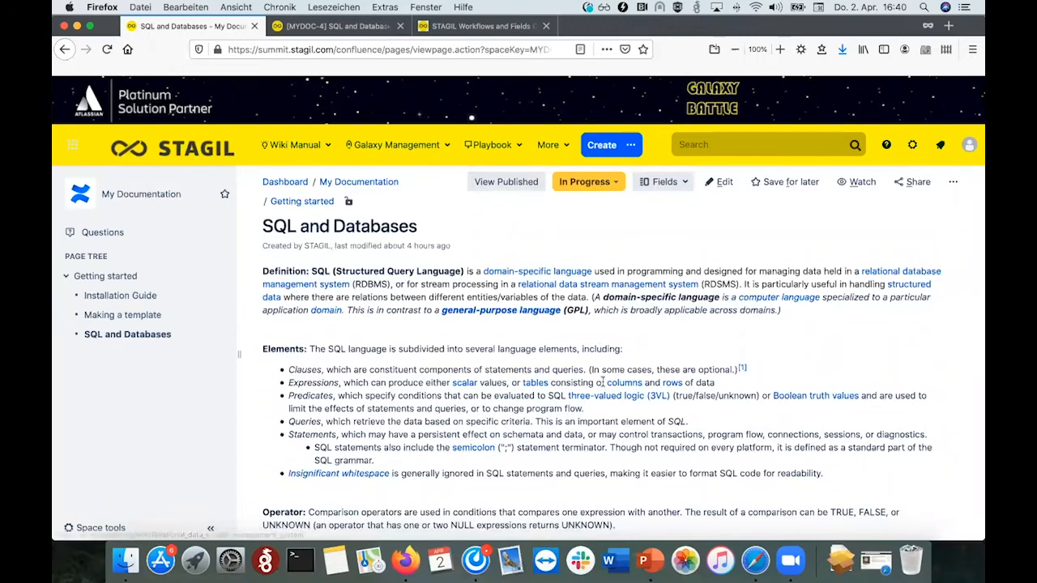
# Transition the SQL and Databases page to Done with type Feature, 6 story points and city Berlin
pyautogui.scroll(-5, 602, 382)
pyautogui.scroll(-5, 603, 387)
pyautogui.scroll(10, 602, 386)
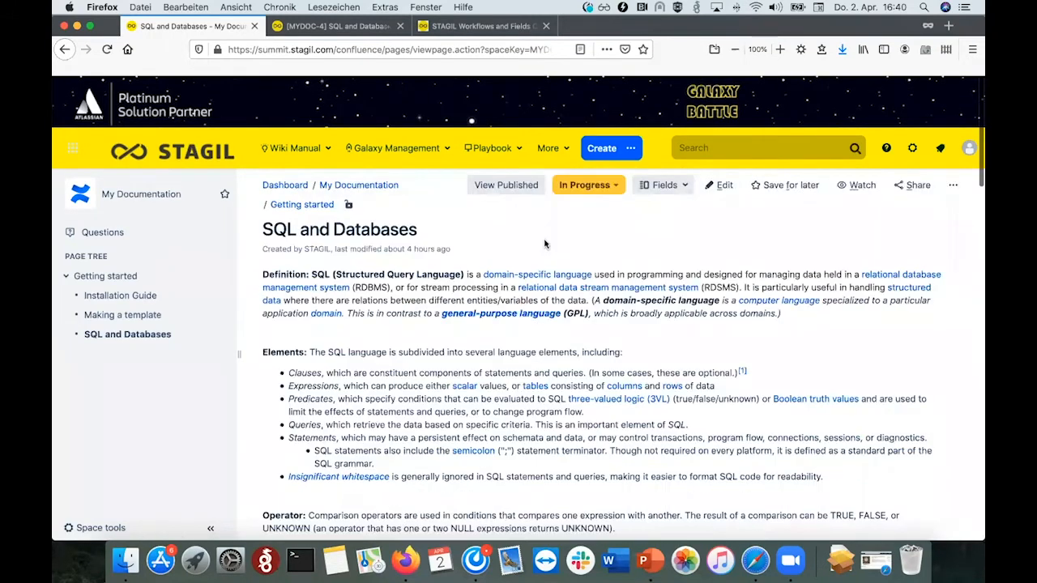
pyautogui.click(601, 187)
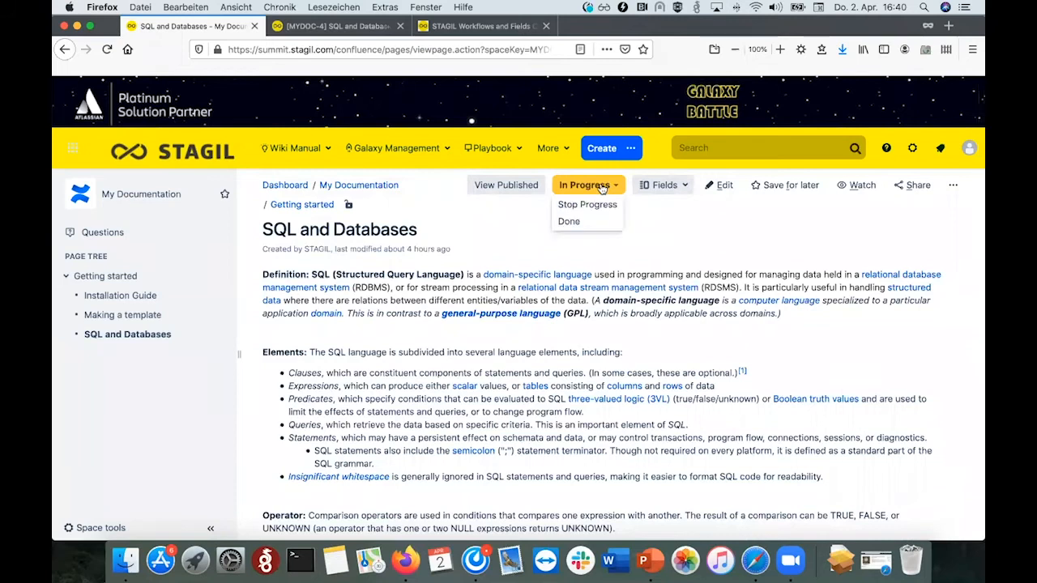
pyautogui.click(573, 223)
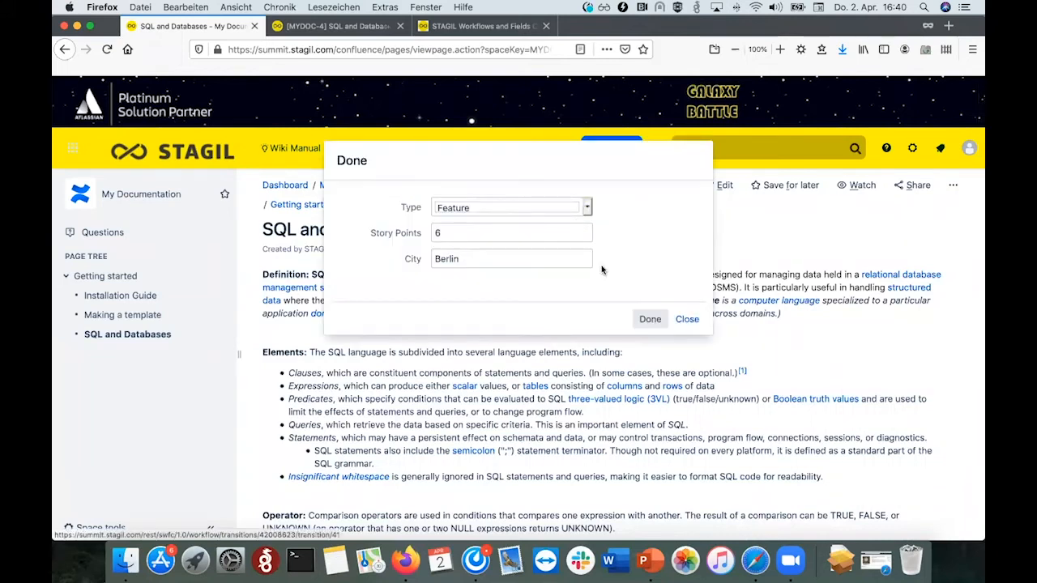
pyautogui.click(649, 320)
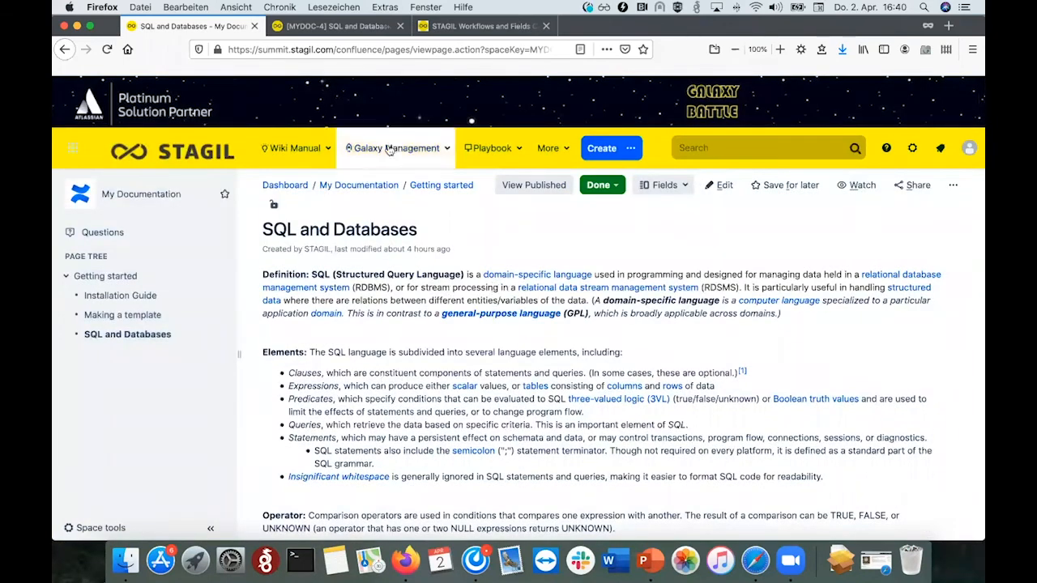
# Reload Jira issue MYDOC-4 and check its status, resolution and Last Page Publish date
pyautogui.click(346, 29)
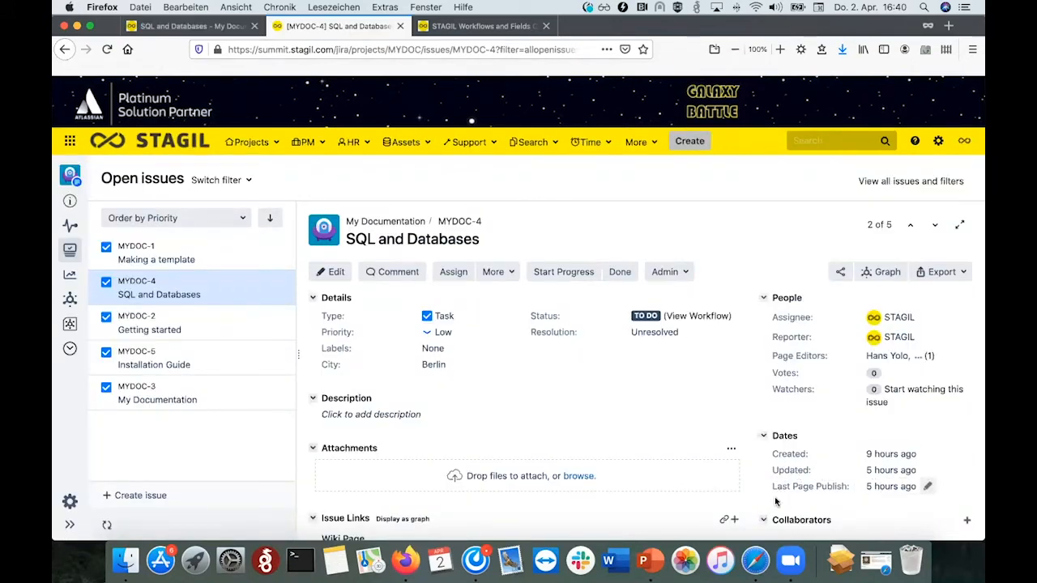
pyautogui.click(106, 49)
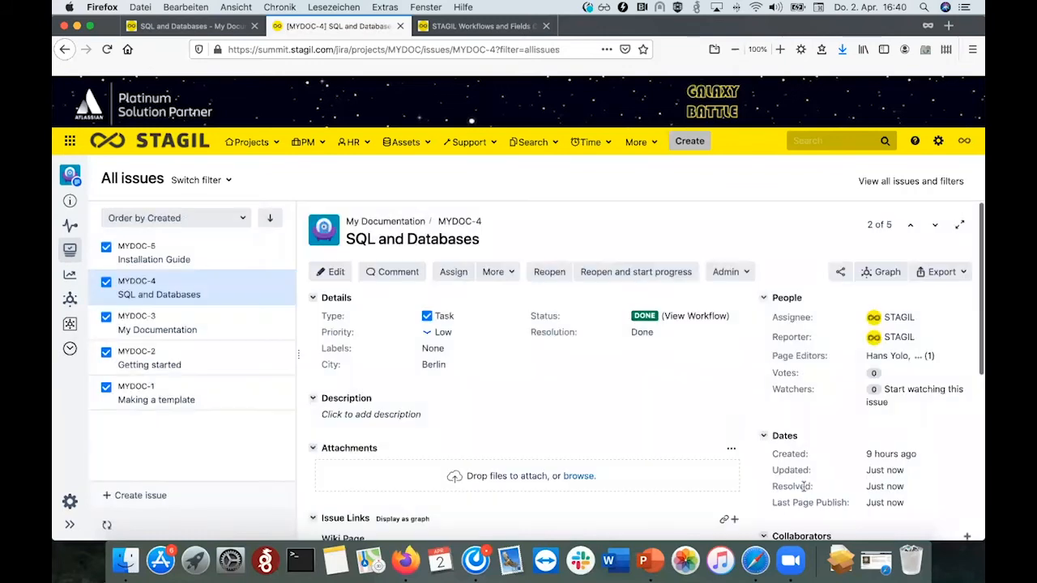
pyautogui.scroll(-3, 777, 437)
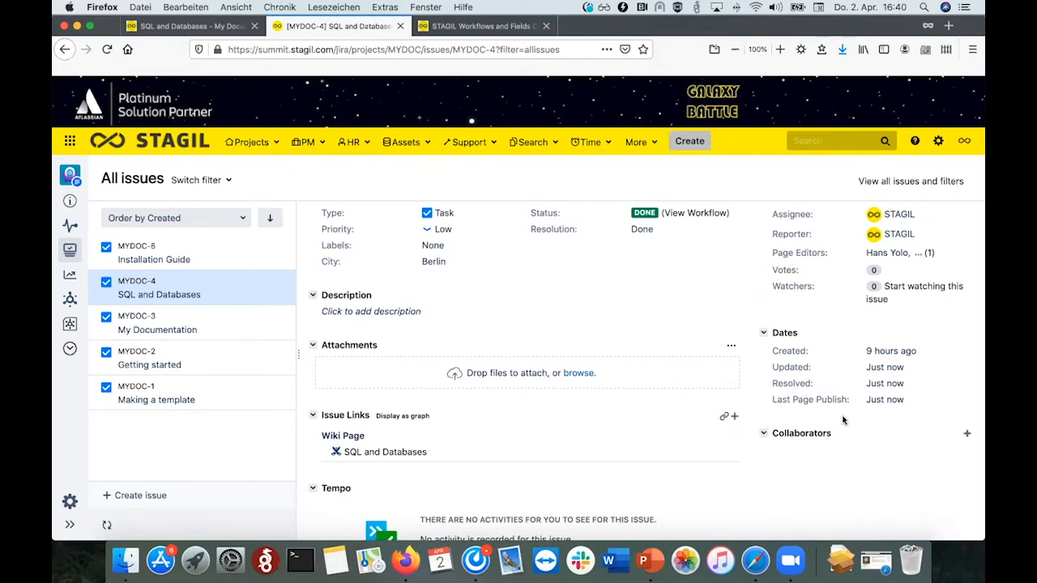
# Review the Publish Timestamp and Customfield for Restriction options in the STAGIL Workflows and Fields configuration, keeping Last Page Publish and Page Editors
pyautogui.click(186, 27)
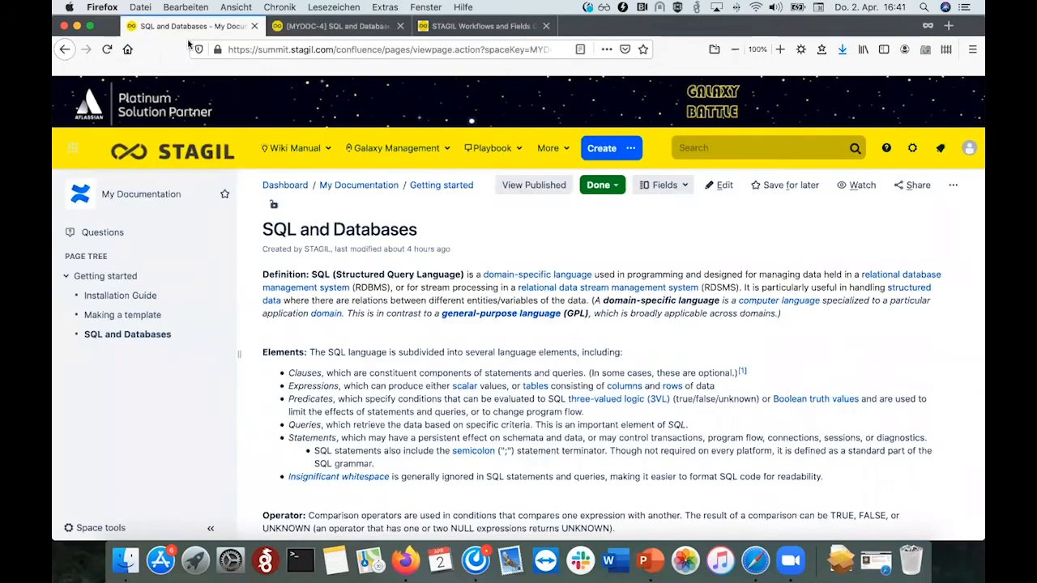
pyautogui.click(455, 28)
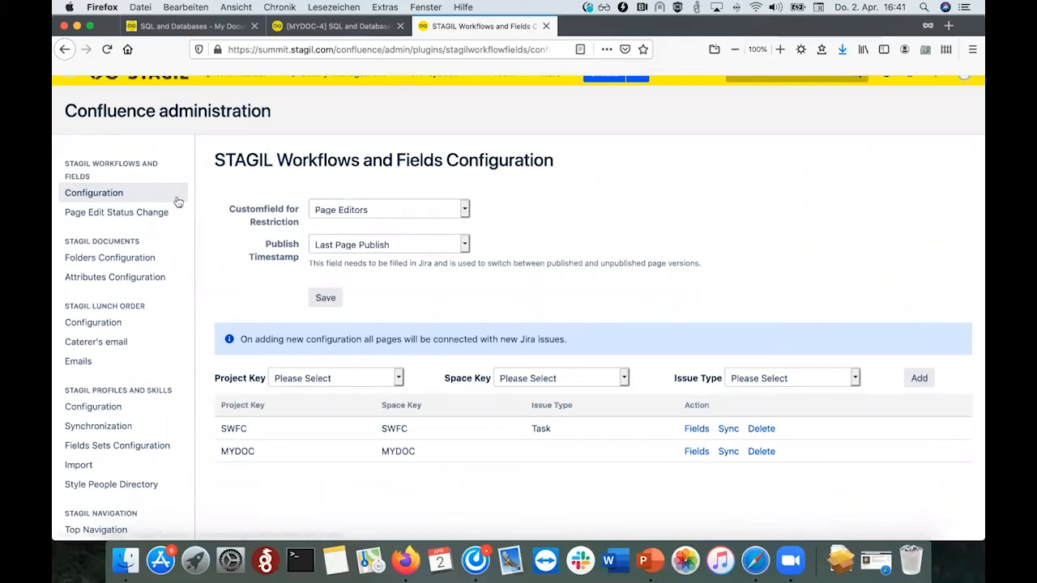
pyautogui.click(348, 246)
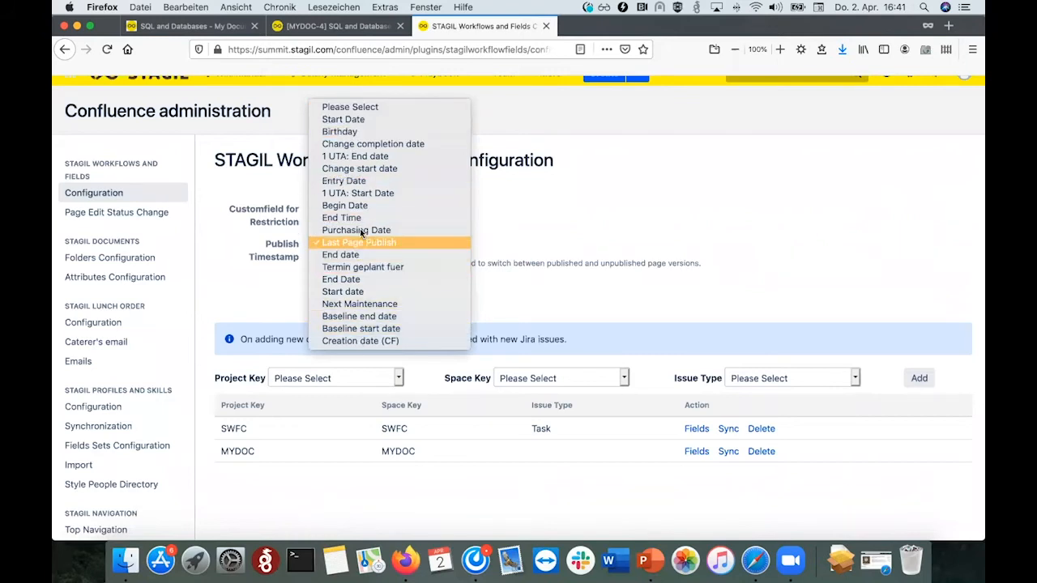
pyautogui.click(522, 303)
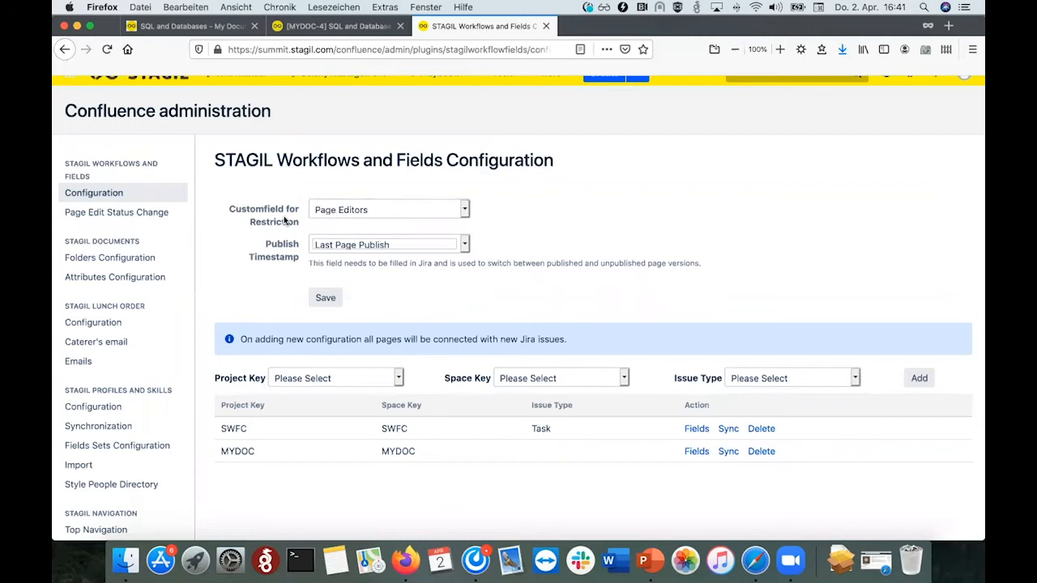
pyautogui.click(327, 209)
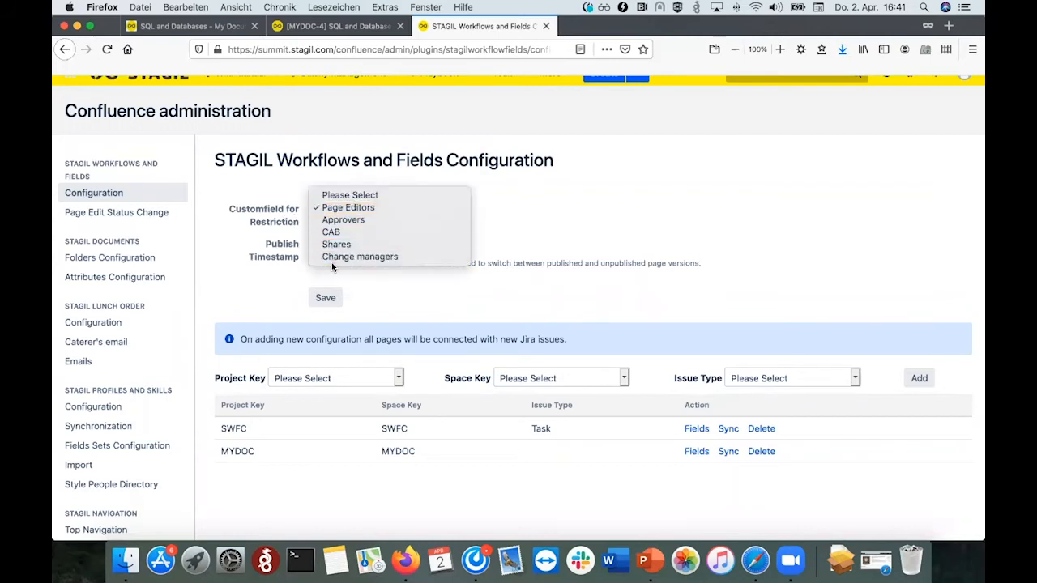
pyautogui.click(333, 209)
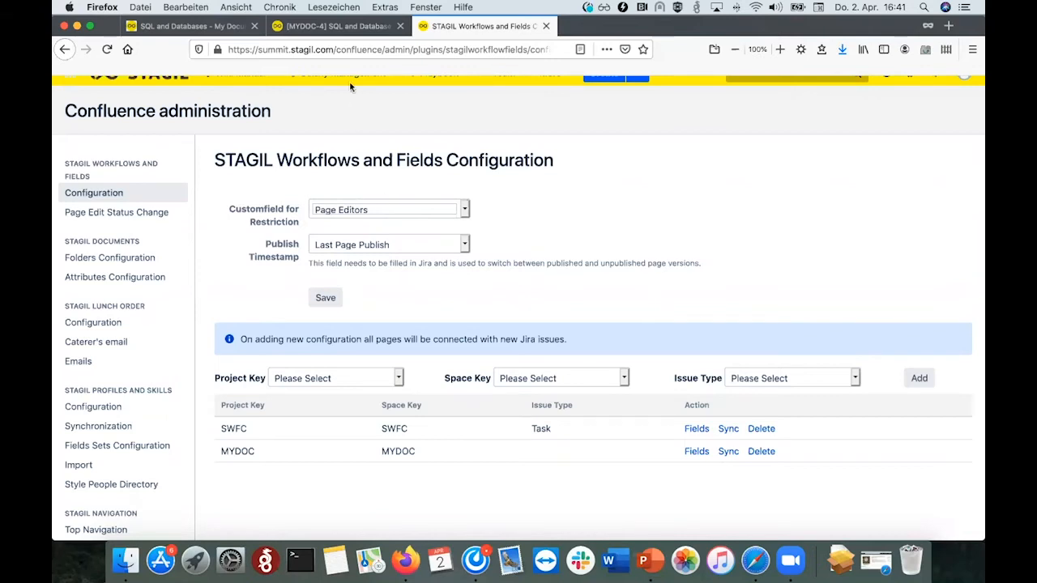
# Open Jira issue MYDOC-4 for editing, inspect its Page Editors field and update the issue with the existing editors
pyautogui.click(316, 28)
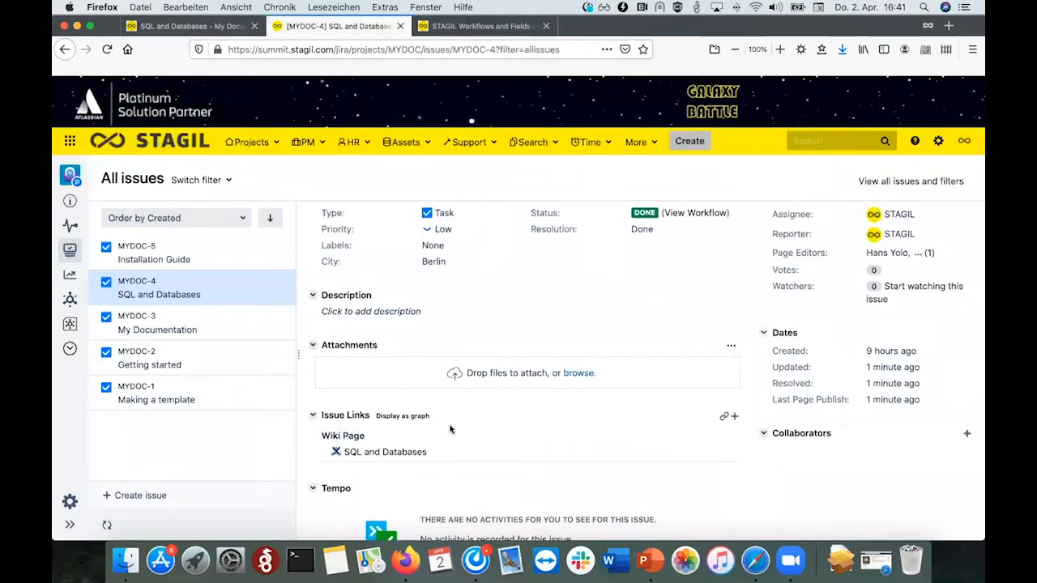
pyautogui.scroll(3, 370, 297)
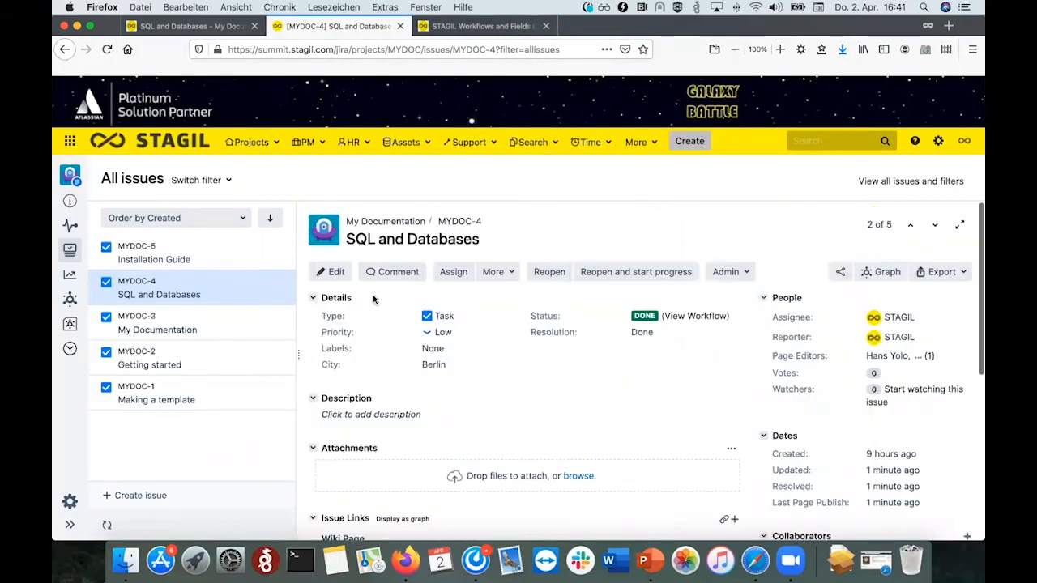
pyautogui.click(324, 275)
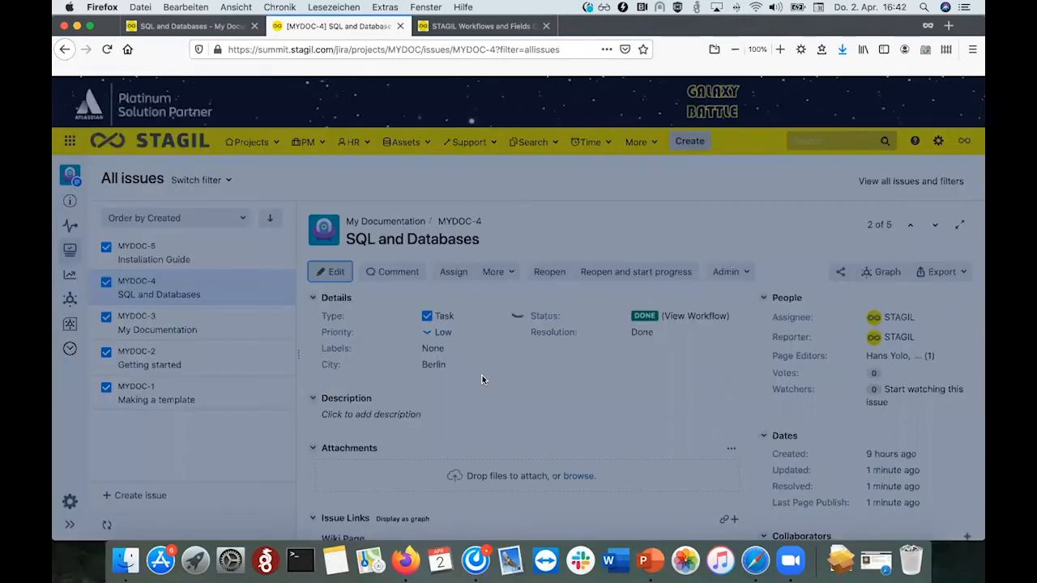
pyautogui.scroll(-2, 482, 380)
pyautogui.scroll(-6, 482, 380)
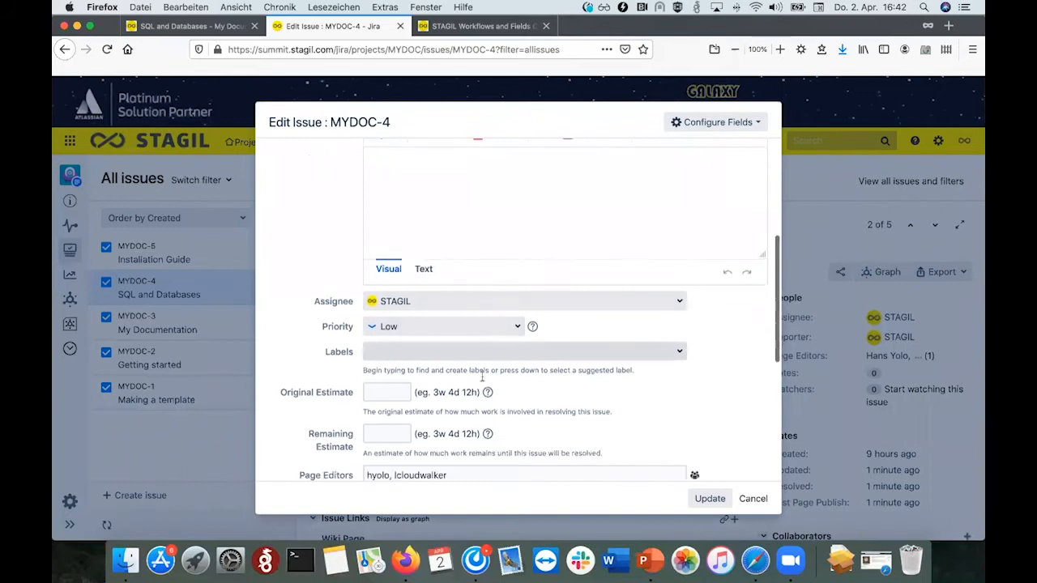
pyautogui.click(408, 371)
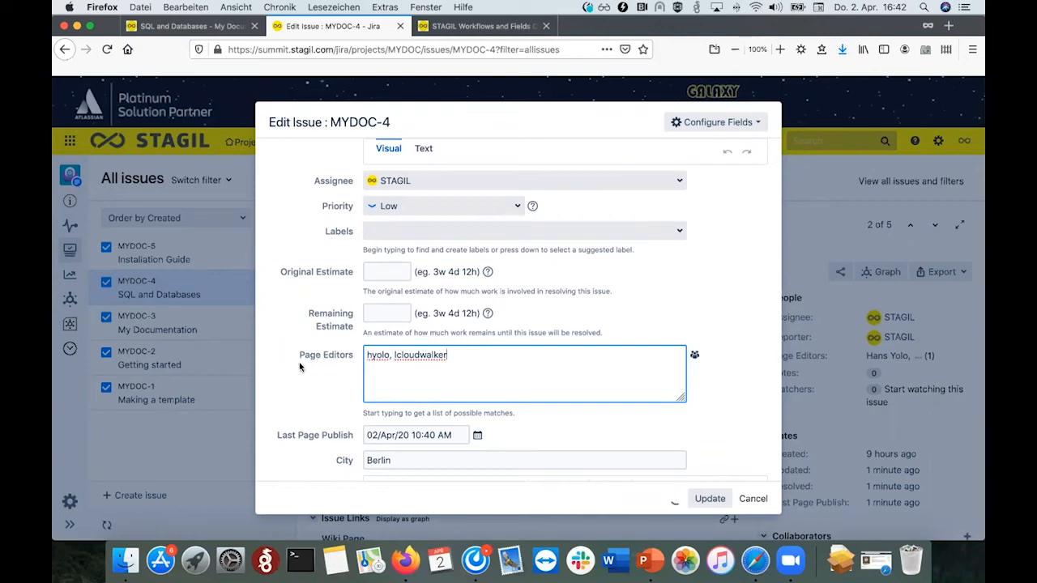
pyautogui.click(711, 499)
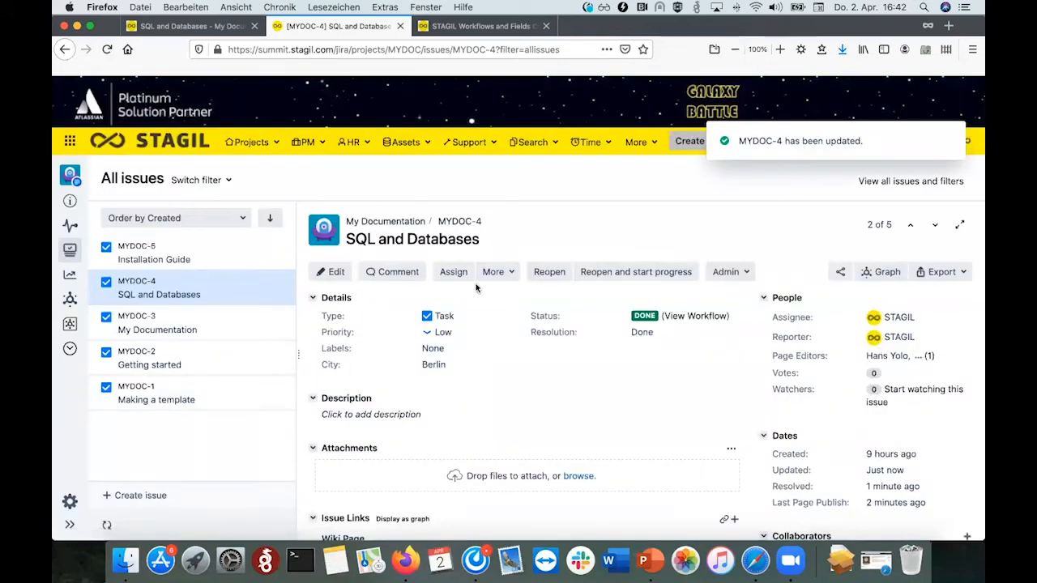
# Log out of Confluence and log in as a different user by entering that account's username and password
pyautogui.click(191, 27)
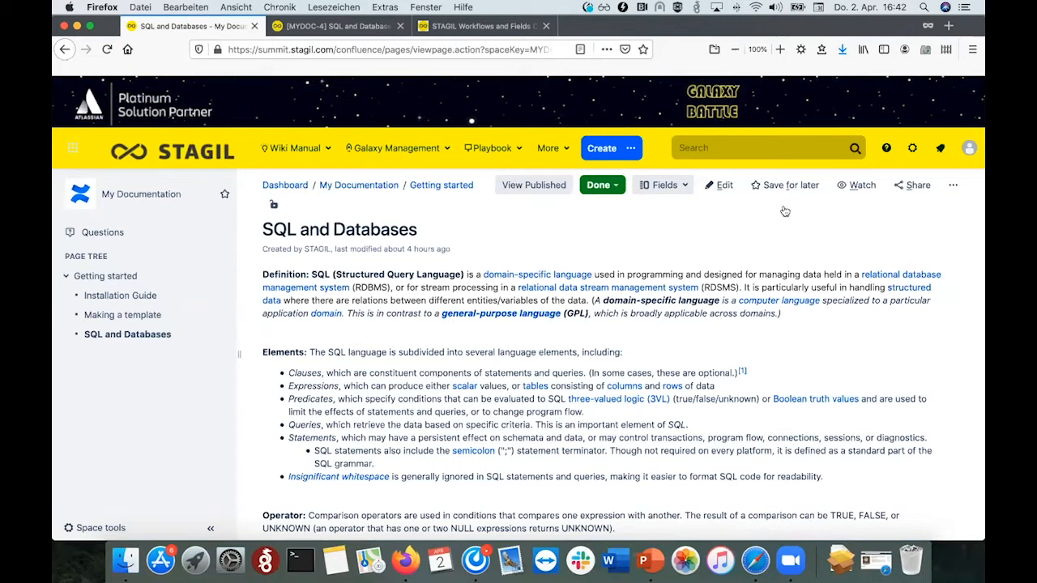
pyautogui.click(971, 151)
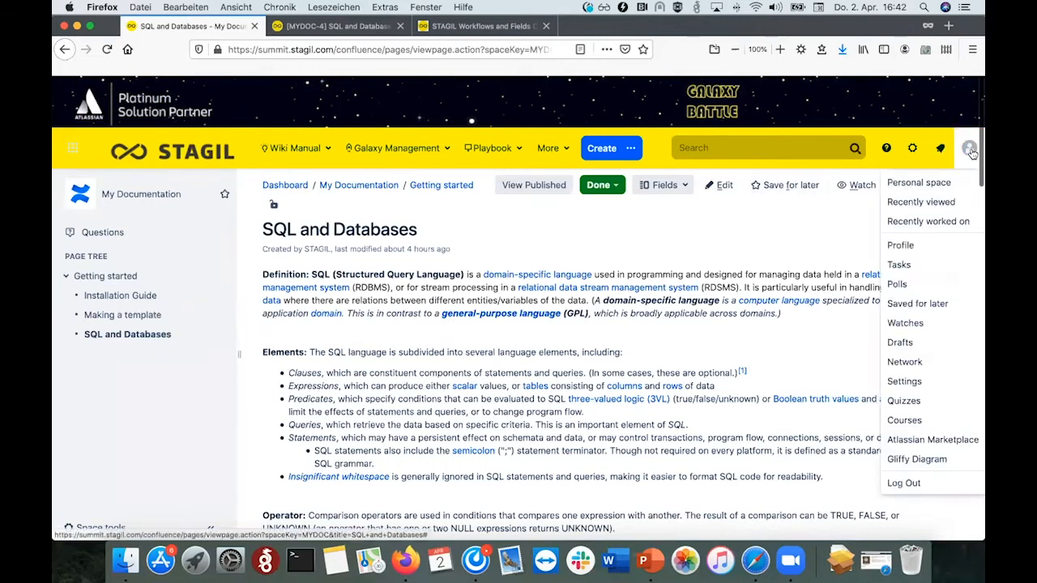
pyautogui.click(903, 482)
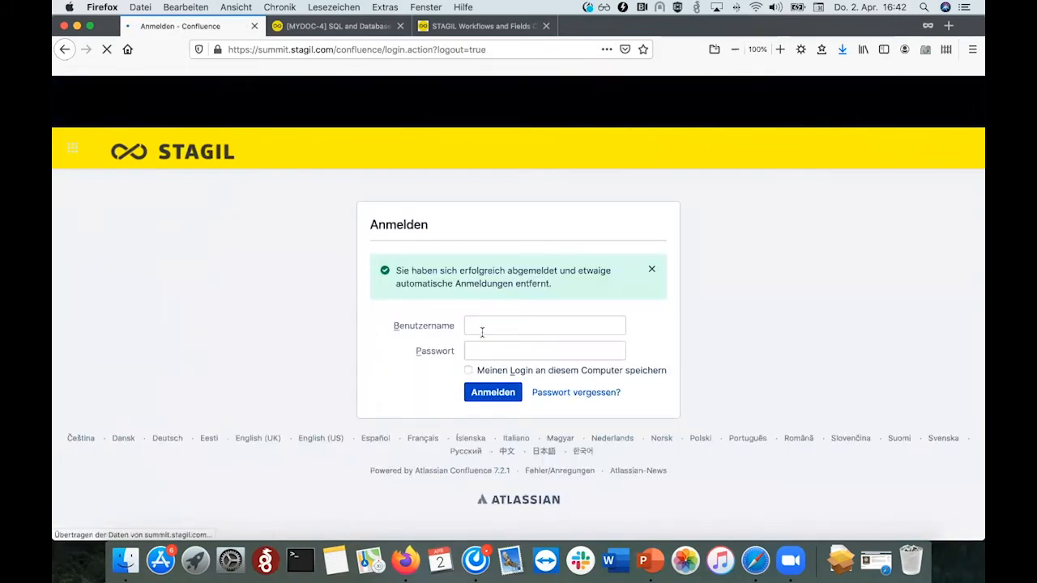
pyautogui.click(482, 326)
pyautogui.write('df')
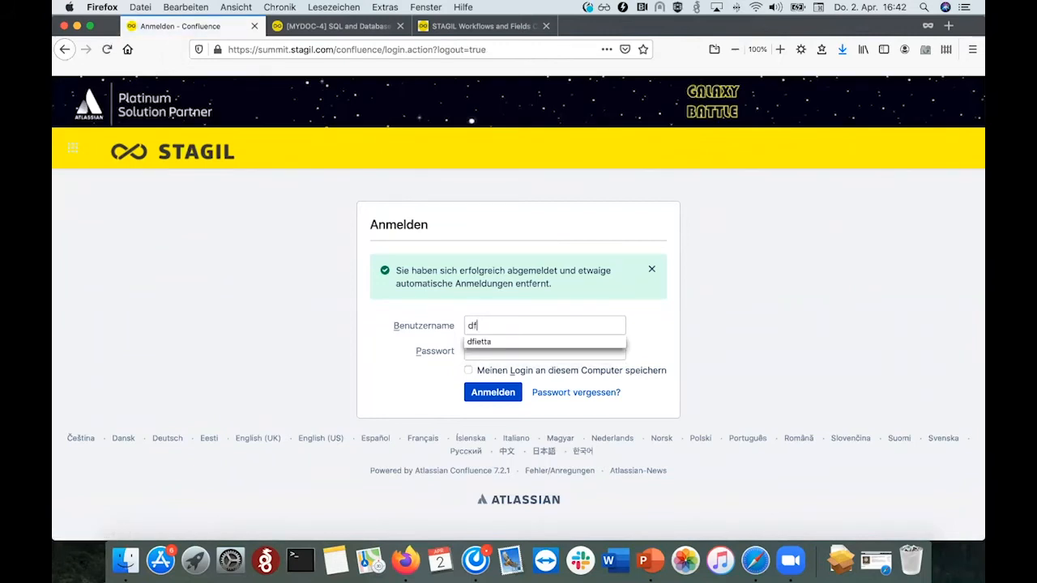
pyautogui.click(496, 341)
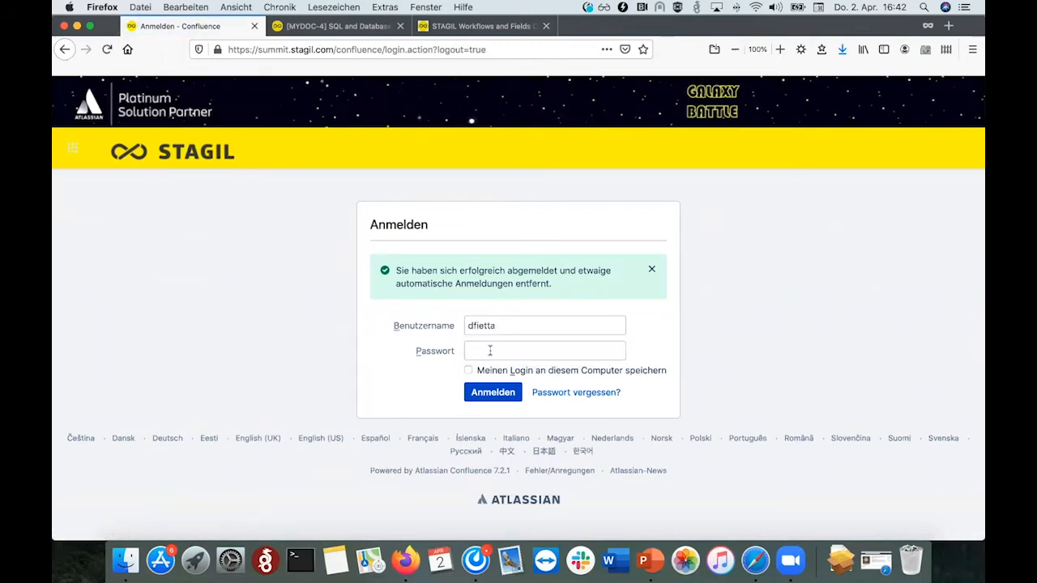
pyautogui.write('•••••••')
pyautogui.click(493, 392)
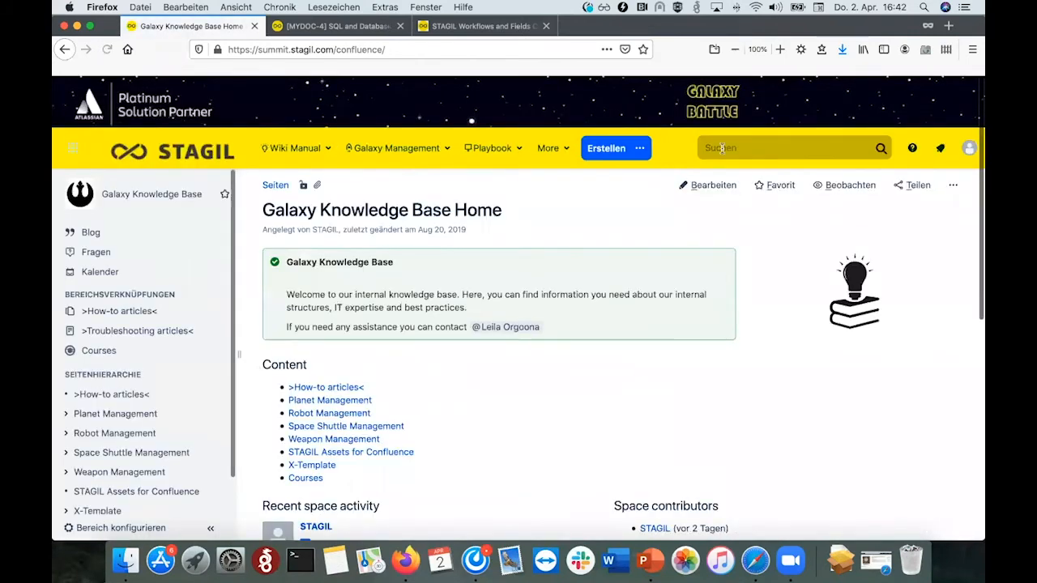
# Search Confluence for "sql", open the SQL and Databases page and check how it appears to this user
pyautogui.click(721, 148)
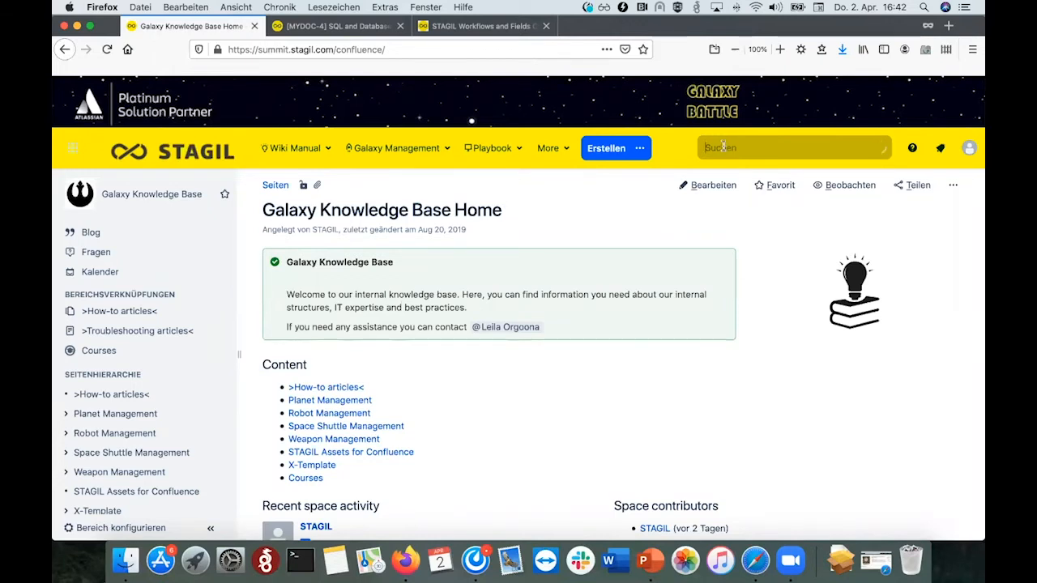
pyautogui.write('s')
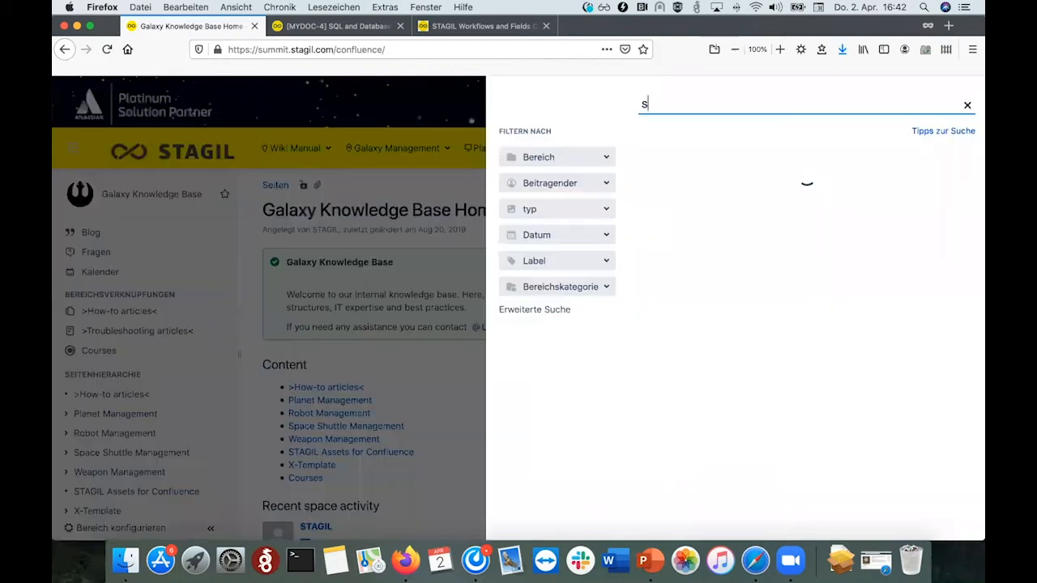
pyautogui.write('ql')
pyautogui.click(739, 175)
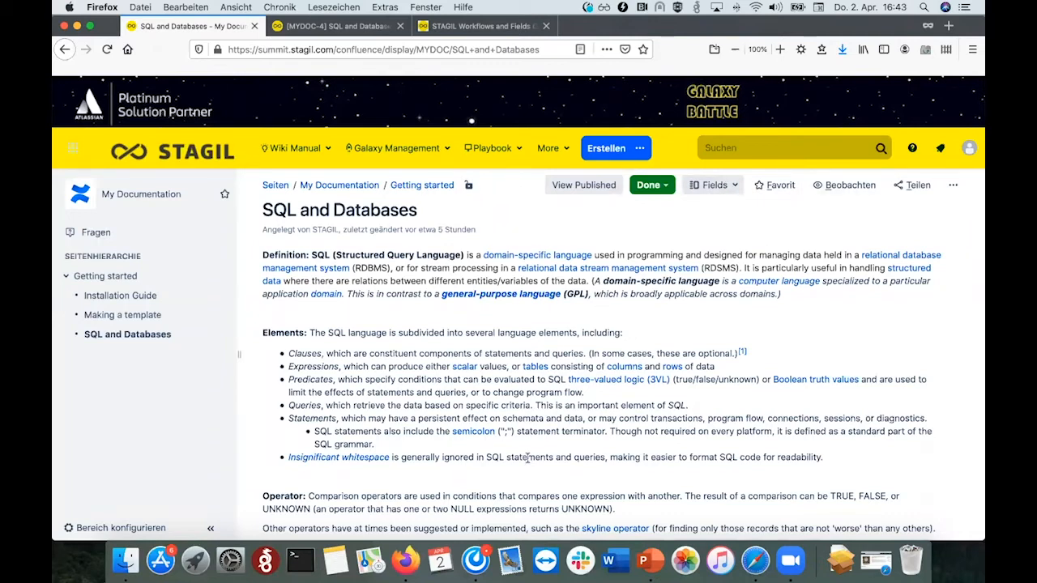
pyautogui.scroll(-5, 527, 459)
pyautogui.scroll(5, 491, 277)
pyautogui.scroll(-5, 498, 466)
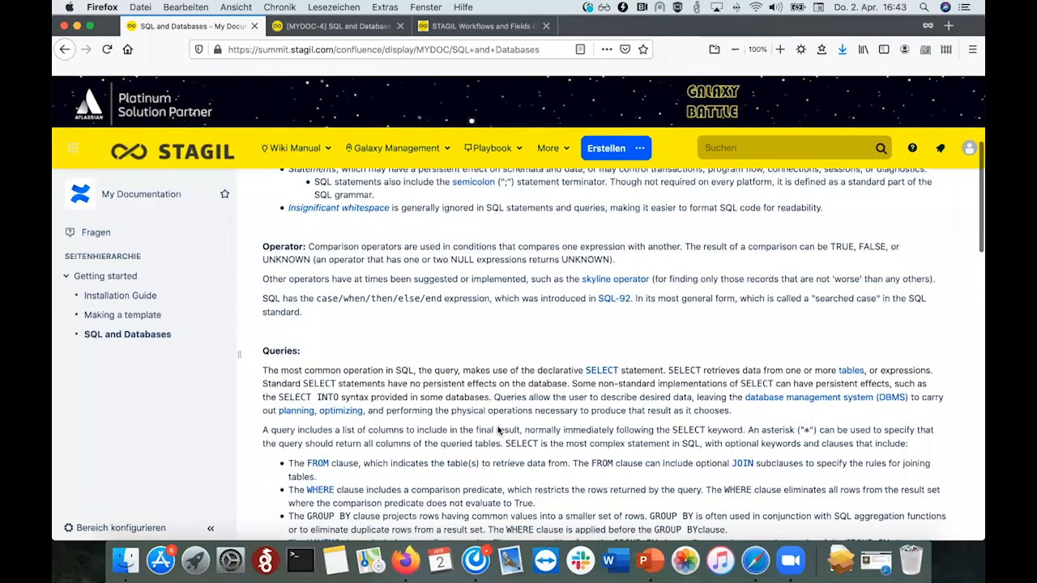
pyautogui.scroll(5, 500, 432)
# Log out of Confluence and log back in with the administrator account's username and password
pyautogui.click(965, 152)
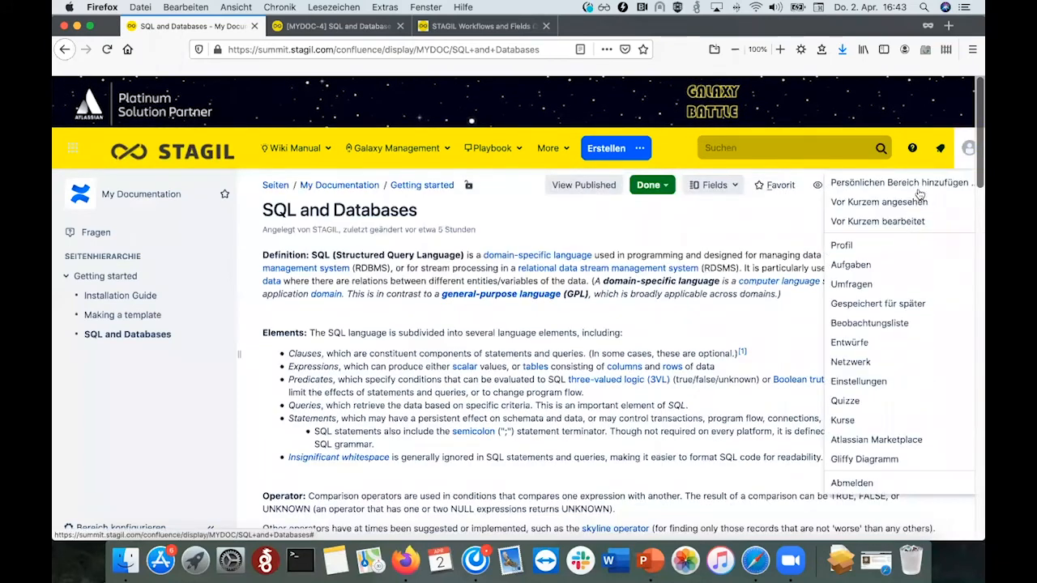
pyautogui.click(862, 482)
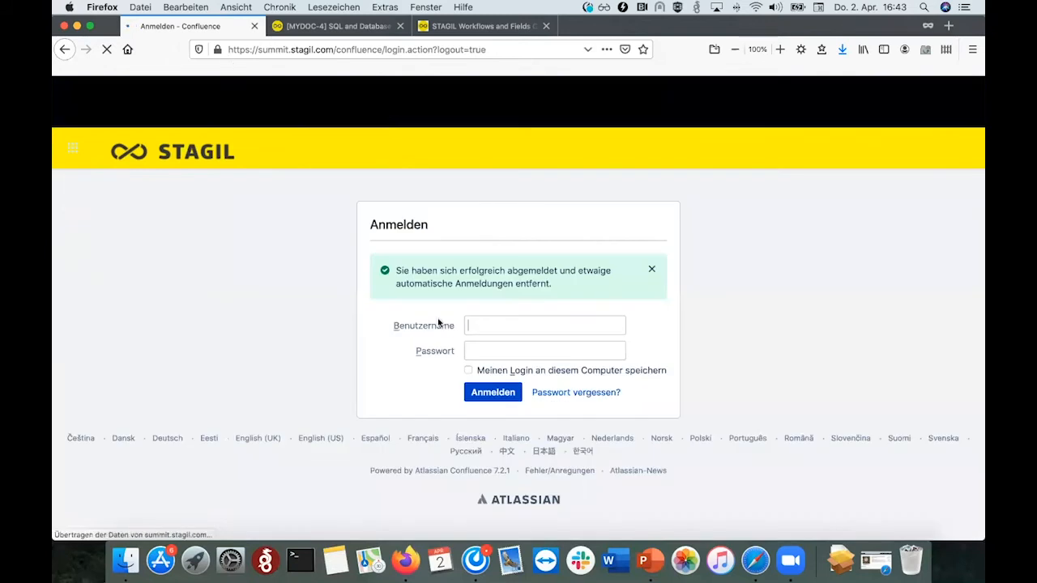
pyautogui.click(486, 326)
pyautogui.click(480, 340)
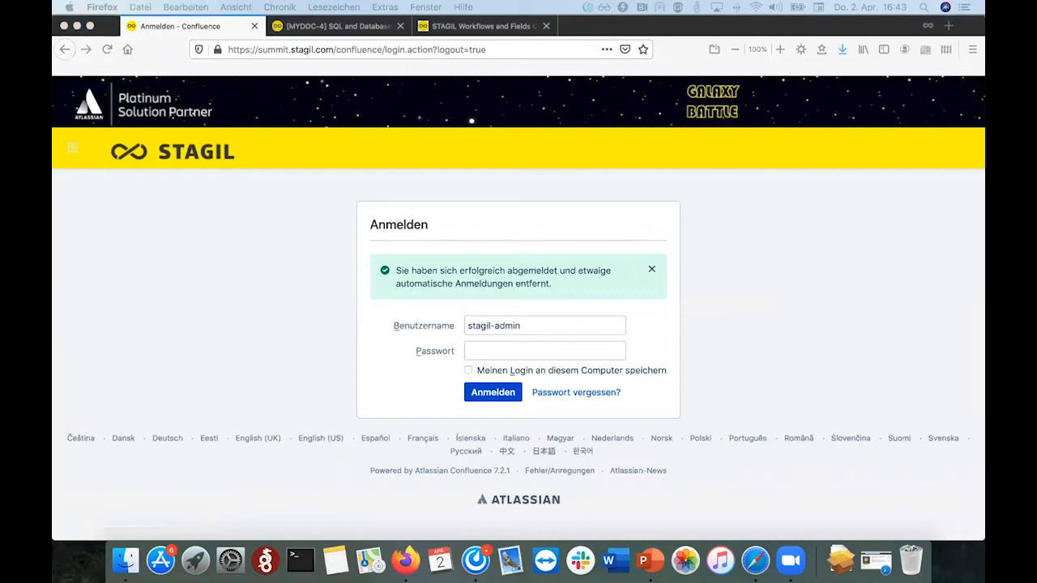
pyautogui.click(556, 342)
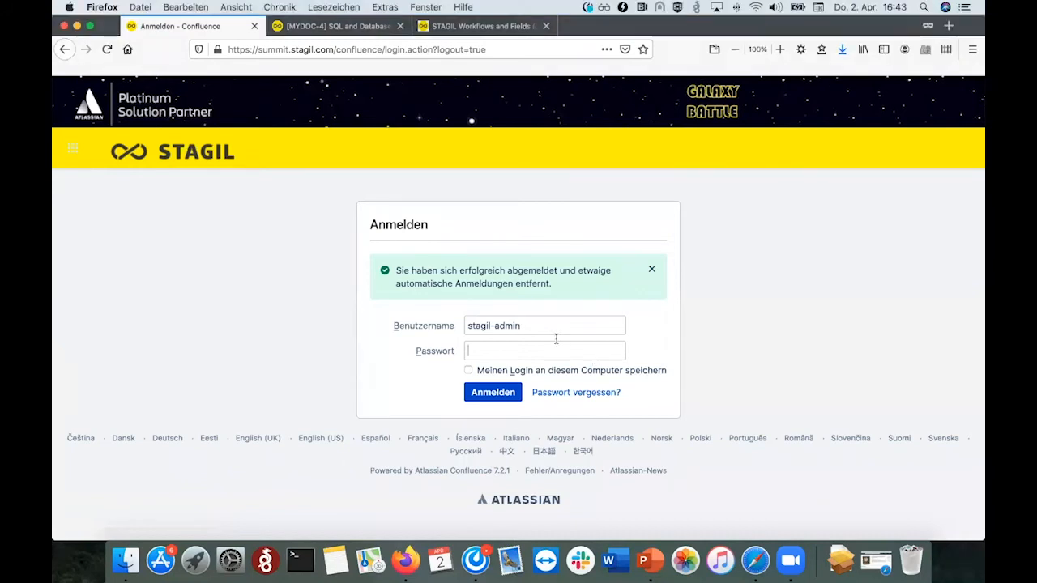
pyautogui.press('super+v')
pyautogui.press('Return')
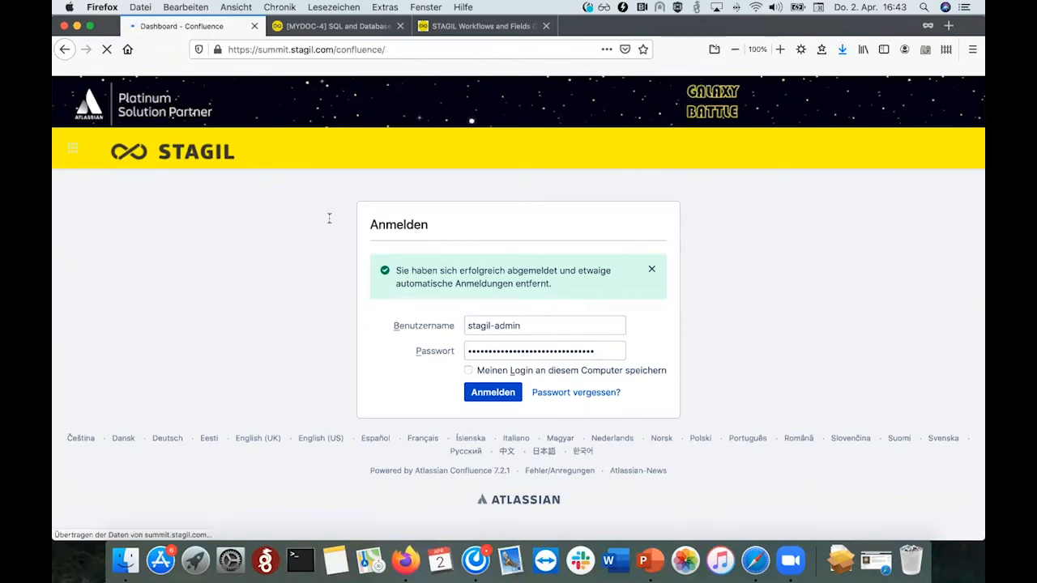
# Search Confluence for "sql" and reopen the SQL and Databases page as administrator
pyautogui.click(310, 27)
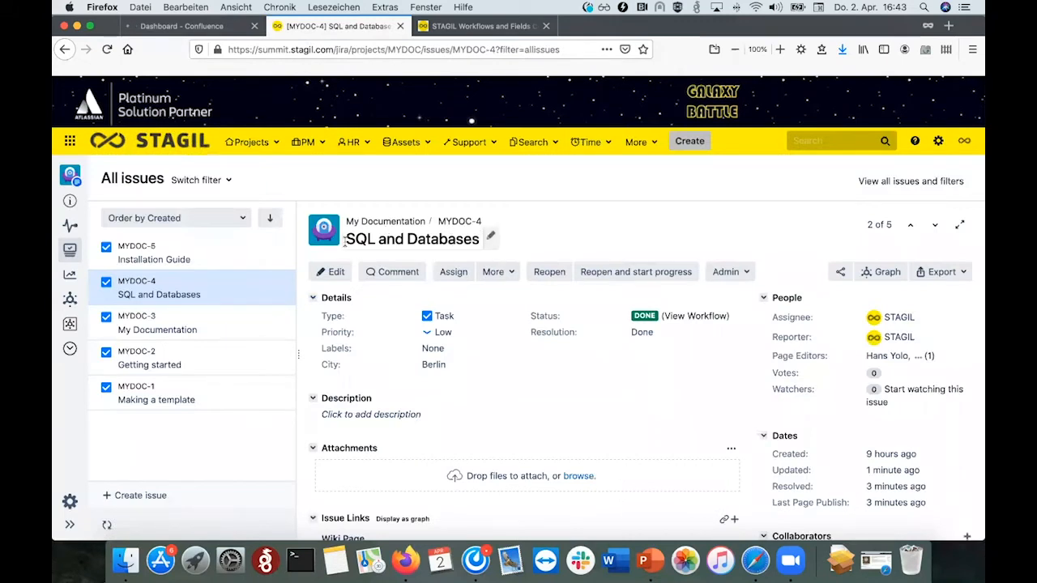
pyautogui.click(181, 26)
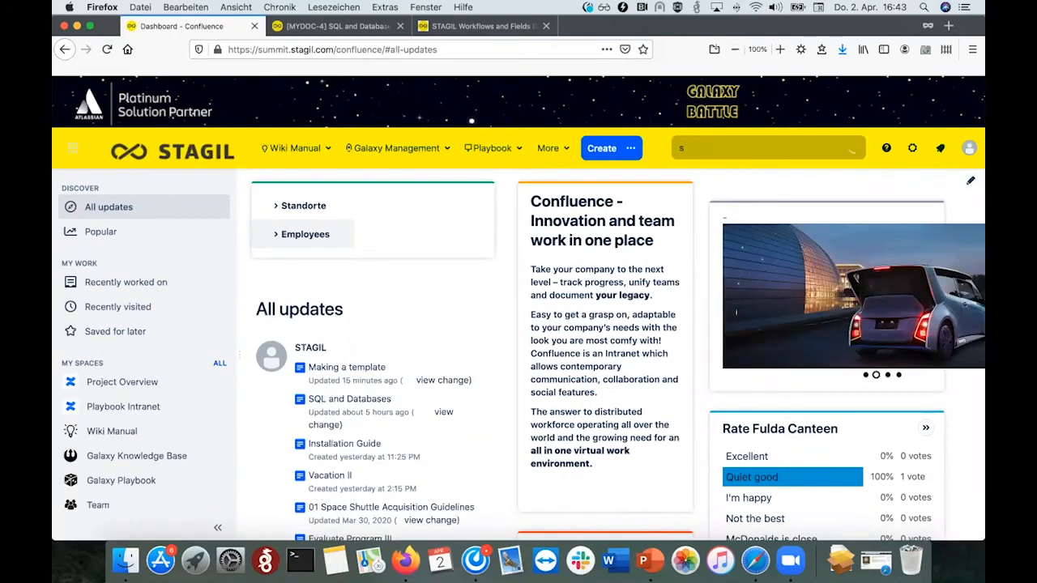
pyautogui.write('sql')
pyautogui.click(721, 154)
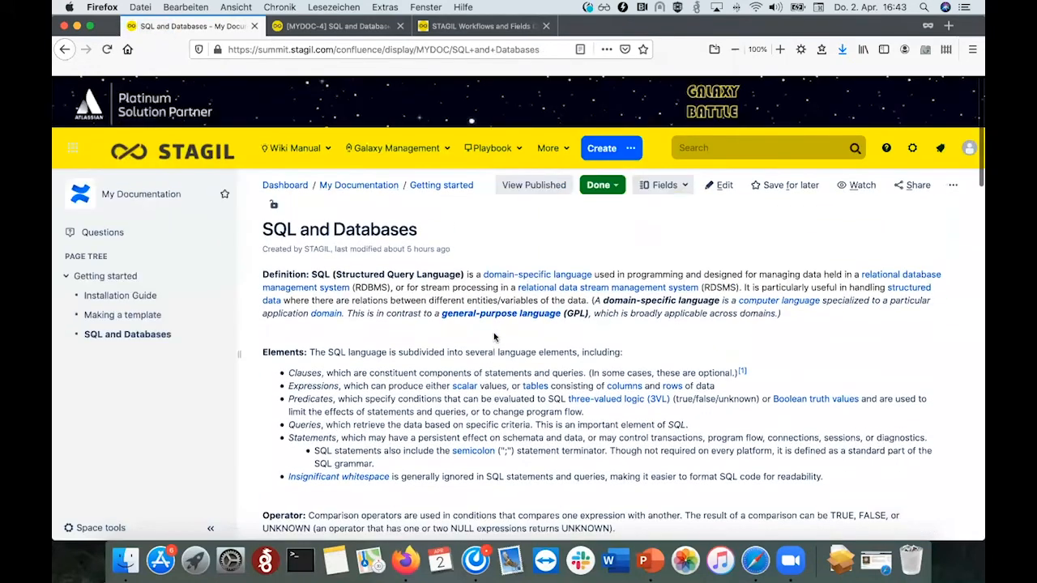
# Create a page titled "My new document" under SQL and Databases with the text "bla blas bla" and save it
pyautogui.click(600, 150)
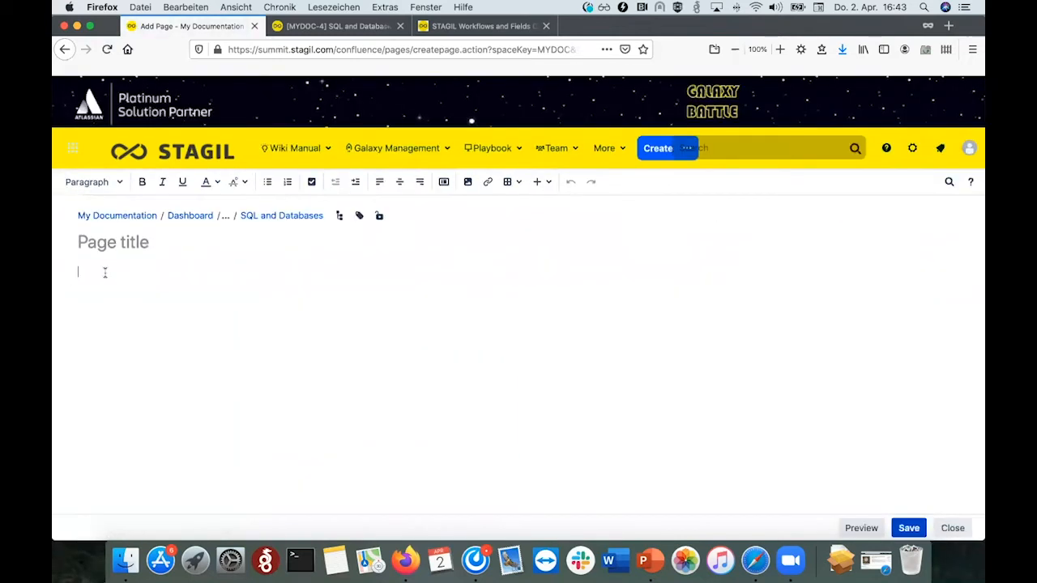
pyautogui.write('My new docu')
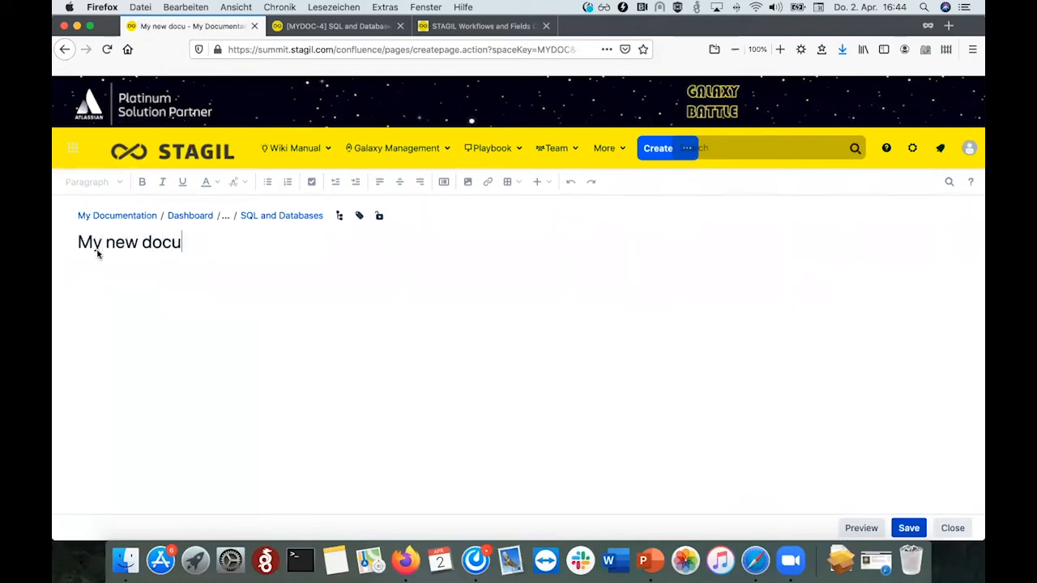
pyautogui.write('ment')
pyautogui.click(242, 320)
pyautogui.write('bla blas bla')
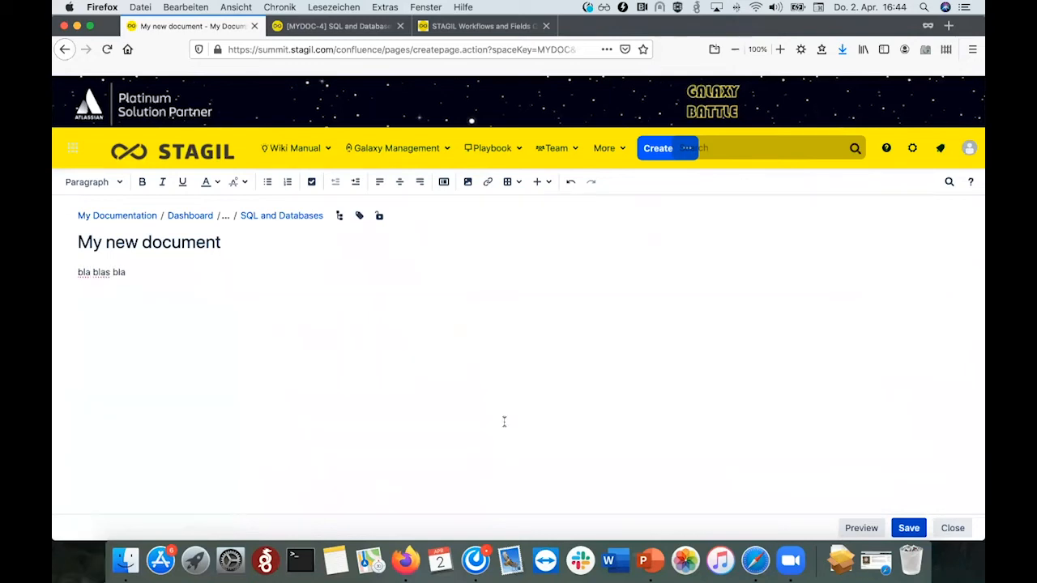
pyautogui.click(909, 527)
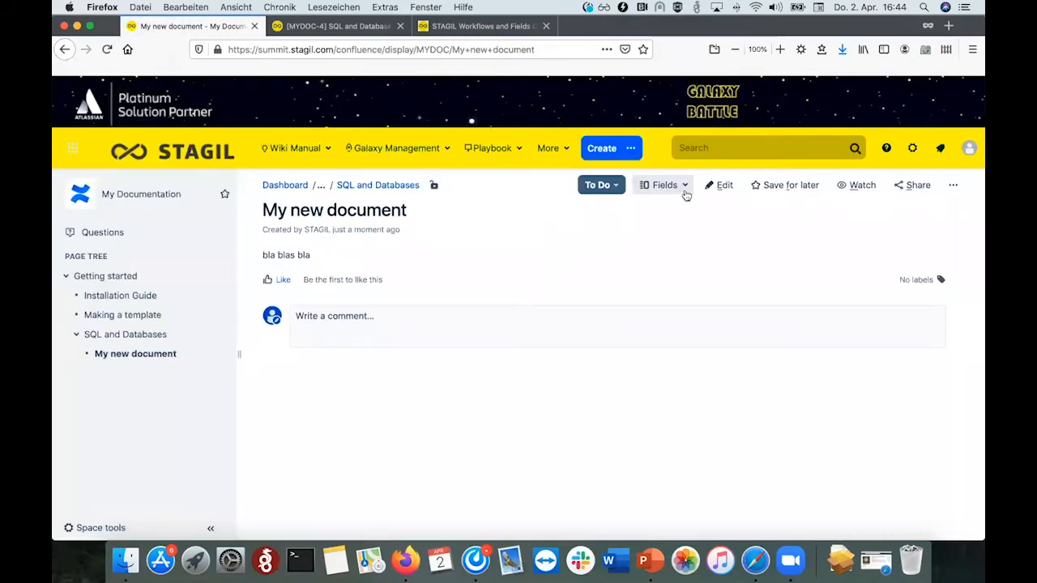
# Open the MYDOC-6 "My new document" issue from the Jira issue list in a separate tab
pyautogui.click(333, 27)
pyautogui.click(138, 283)
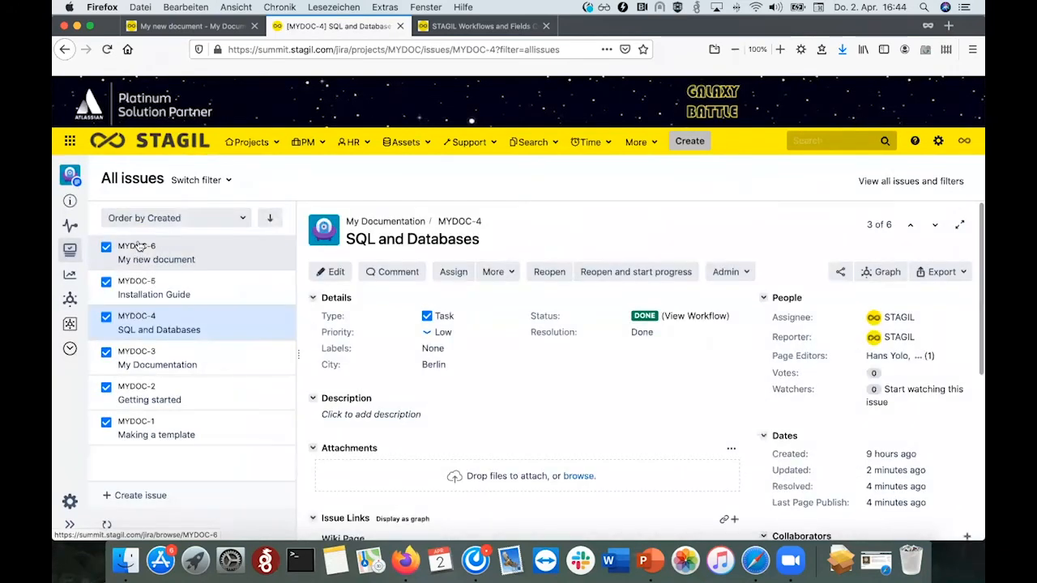
pyautogui.rightClick(138, 245)
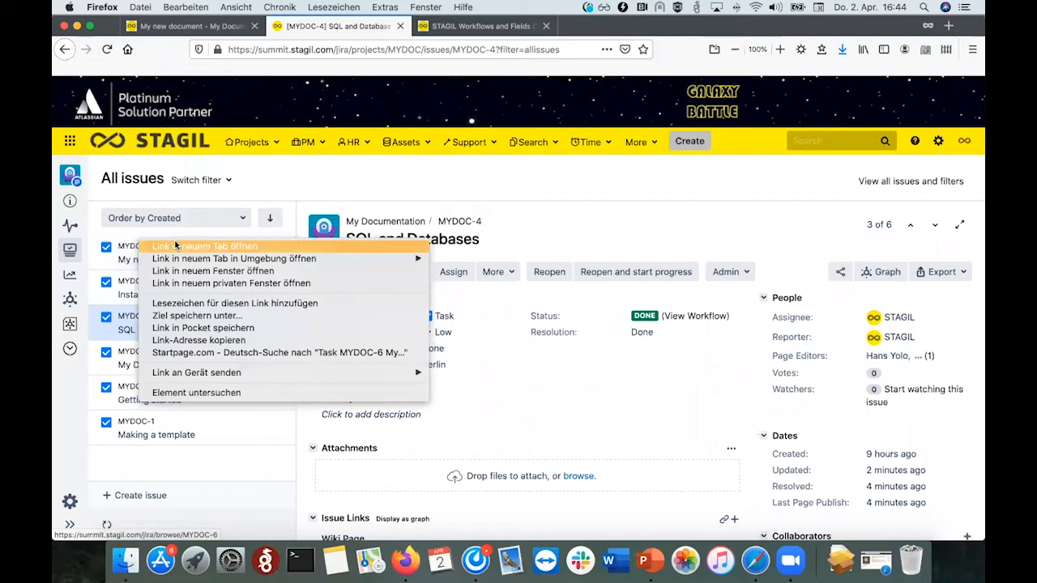
pyautogui.click(174, 246)
pyautogui.click(446, 26)
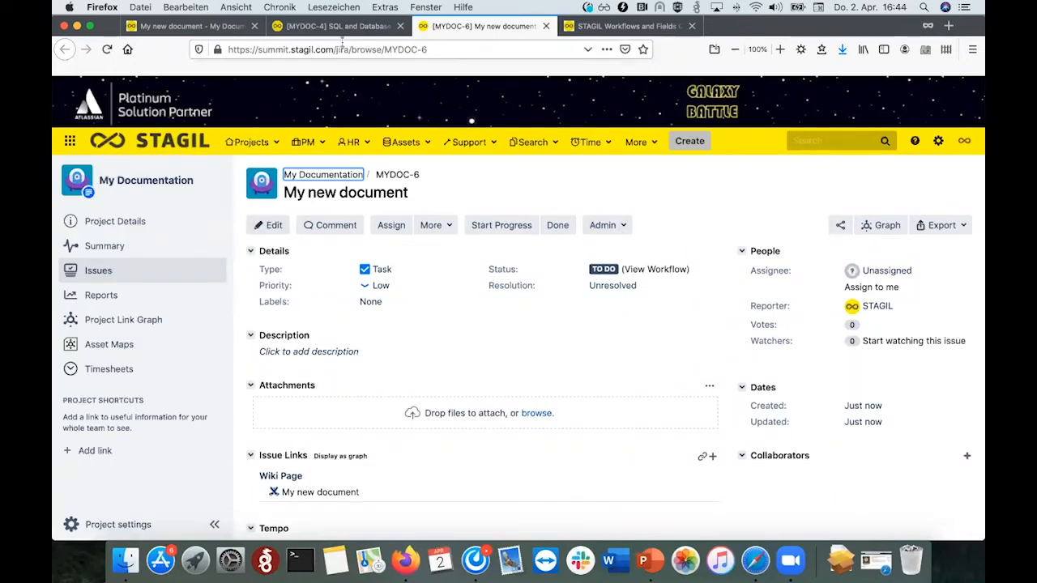
# Compare the SQL and Databases page in Confluence with its Jira issue MYDOC-4
pyautogui.click(303, 30)
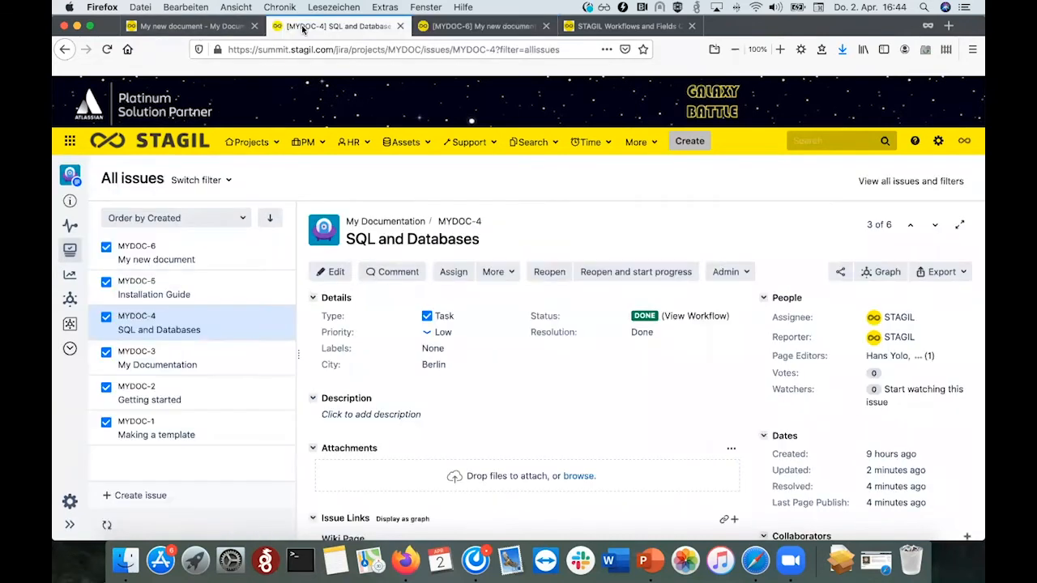
pyautogui.click(220, 29)
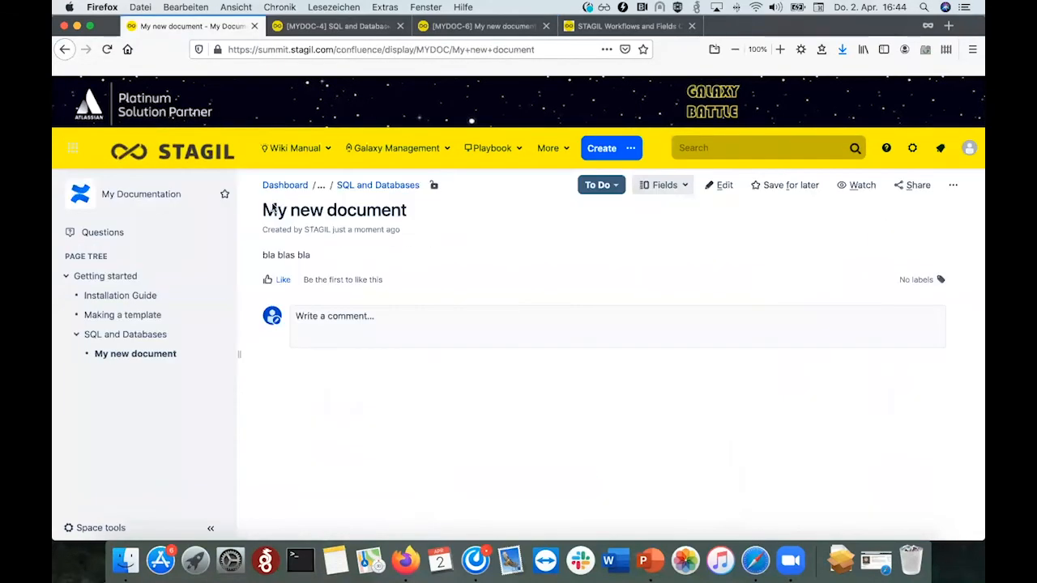
pyautogui.click(145, 338)
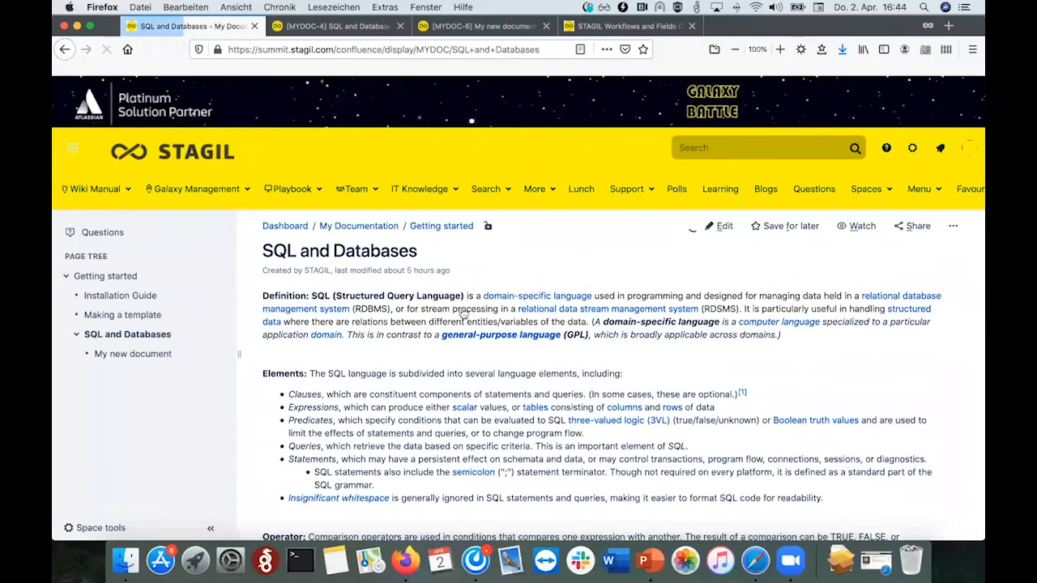
pyautogui.hotkey('ctrl', 'Tab')
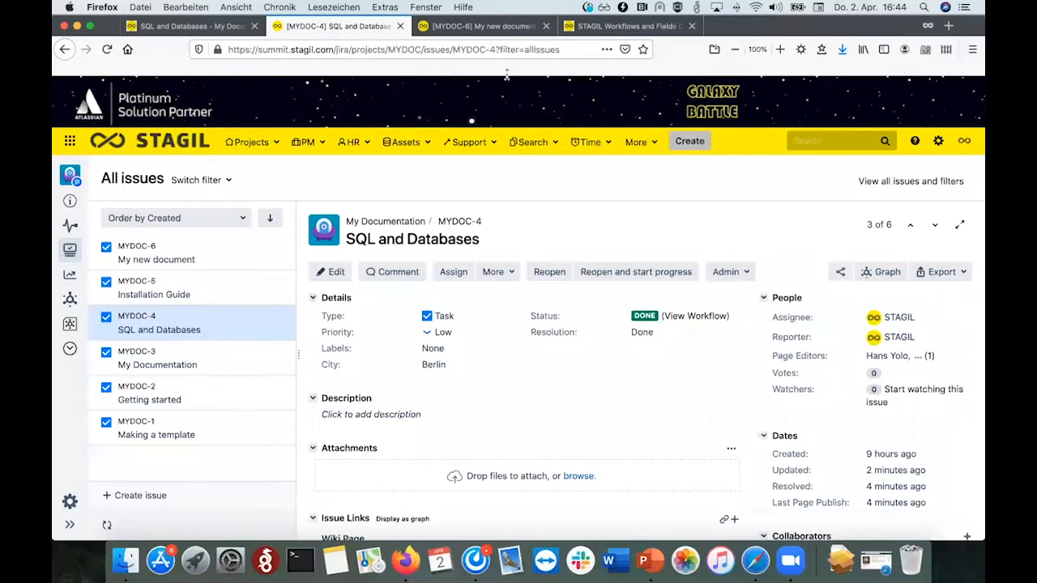
# Start progress on the MYDOC-6 issue in Jira with Story Points set to 5
pyautogui.click(474, 26)
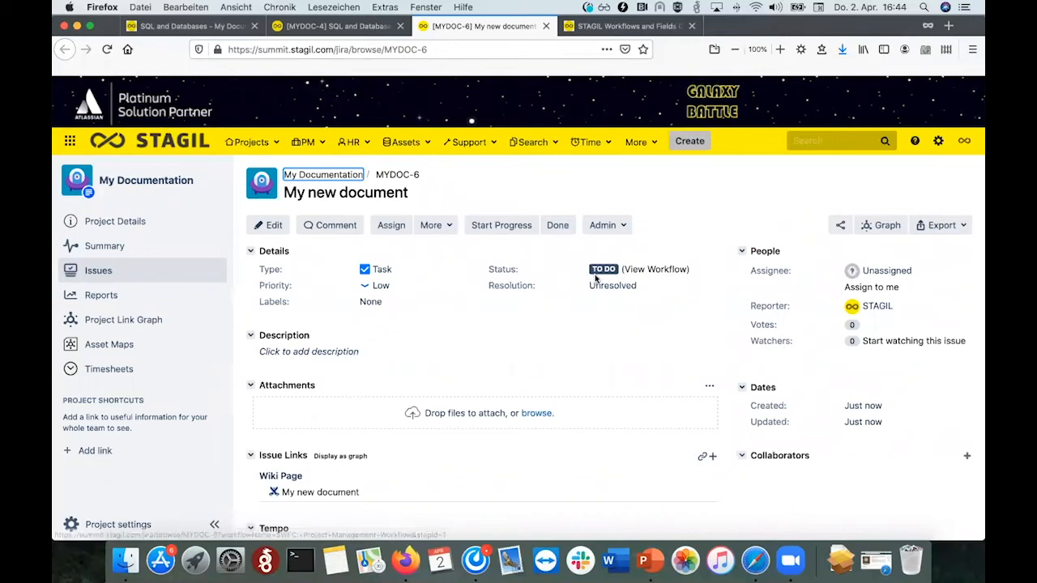
pyautogui.click(508, 226)
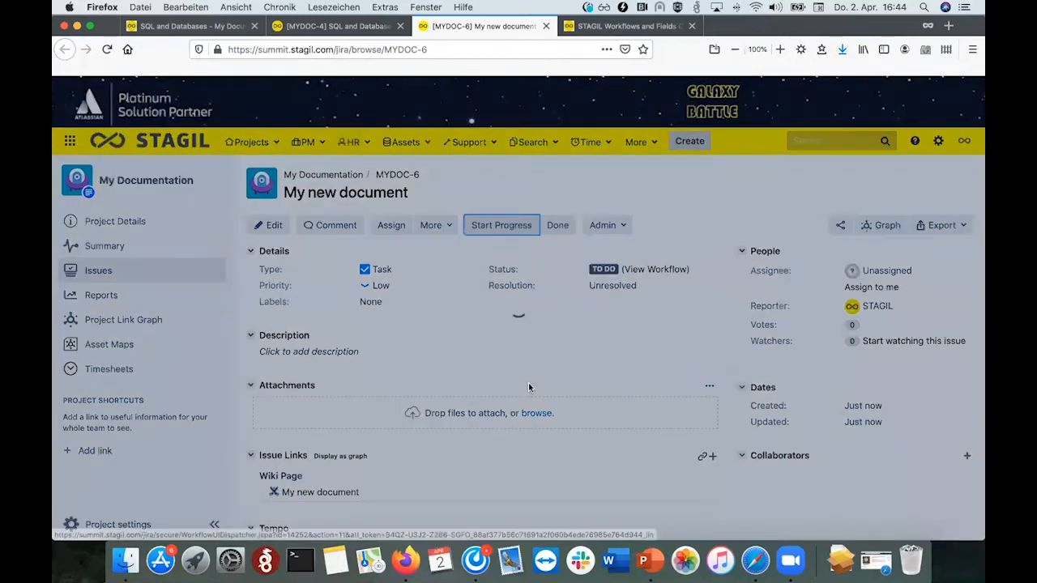
pyautogui.click(398, 220)
pyautogui.write('5')
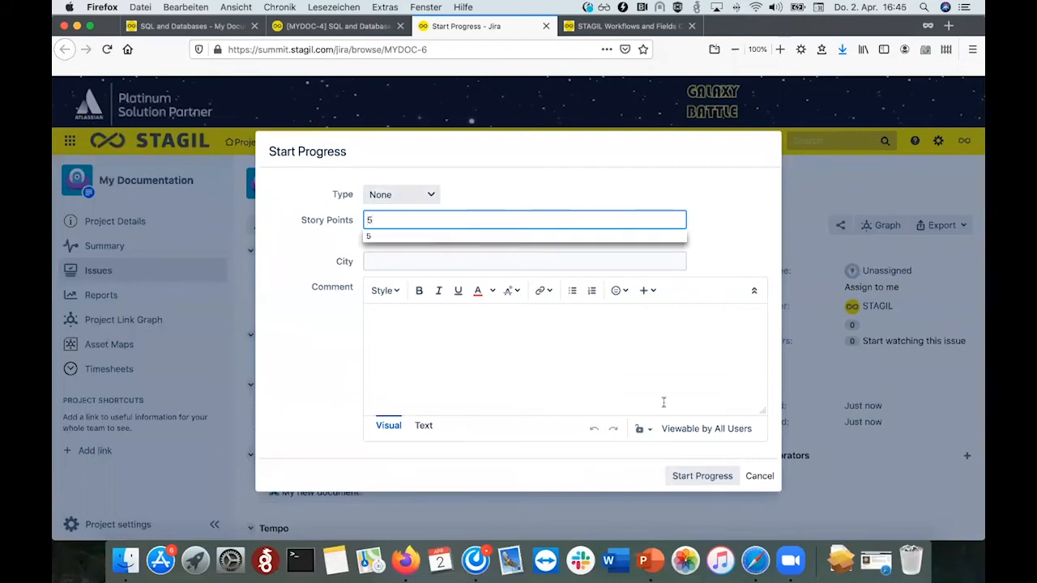
pyautogui.click(689, 476)
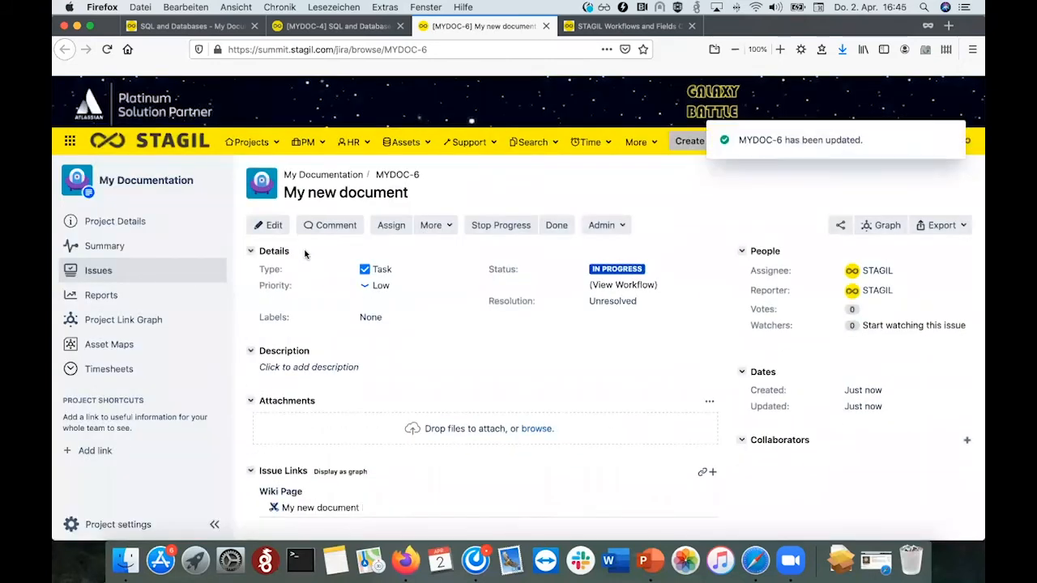
# Check the workflow status on the My new document page in Confluence and review the wiki page link in its Jira issue
pyautogui.click(186, 26)
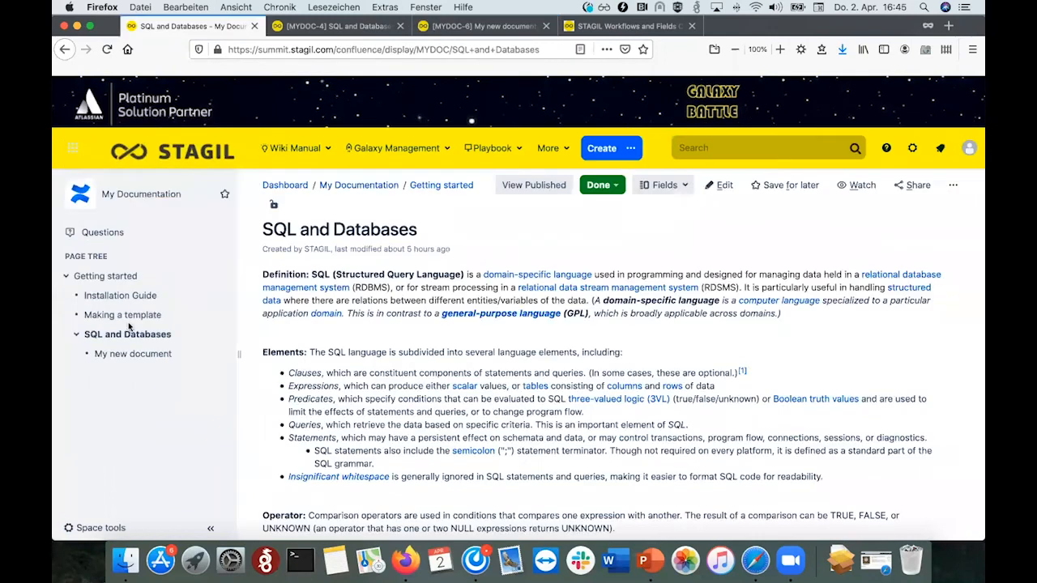
pyautogui.click(127, 361)
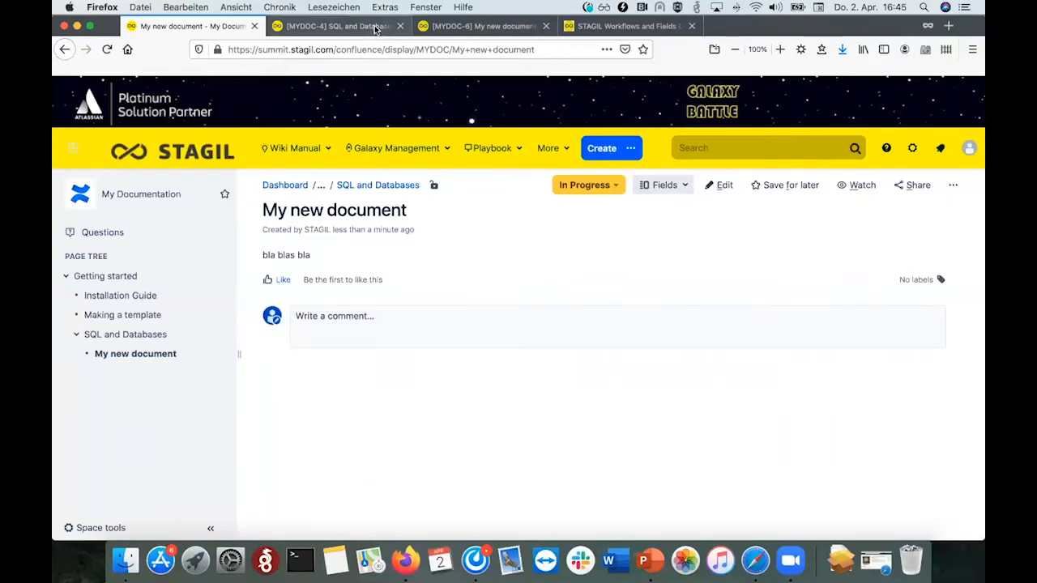
pyautogui.click(442, 27)
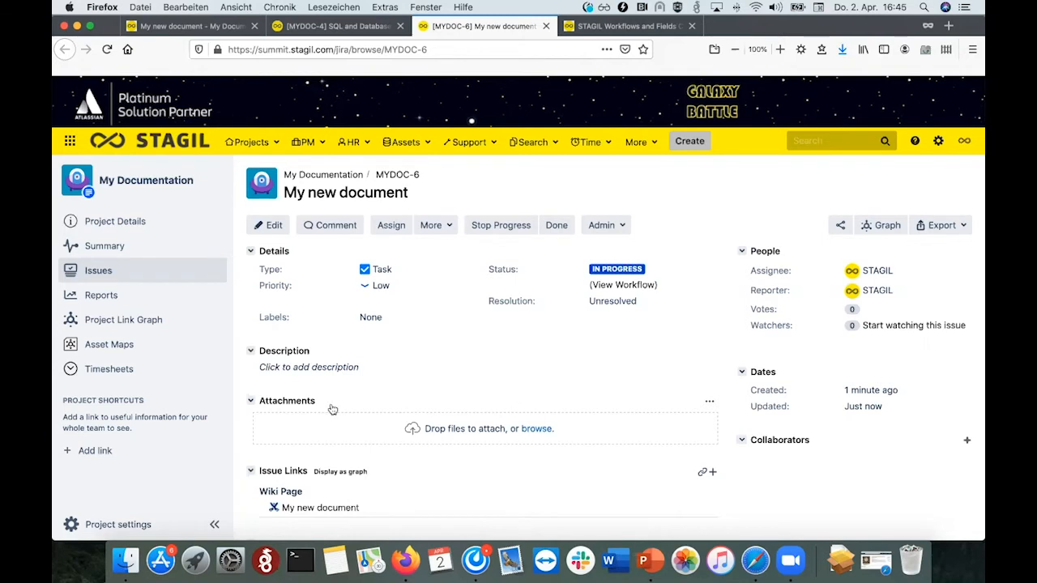
pyautogui.scroll(-3, 332, 409)
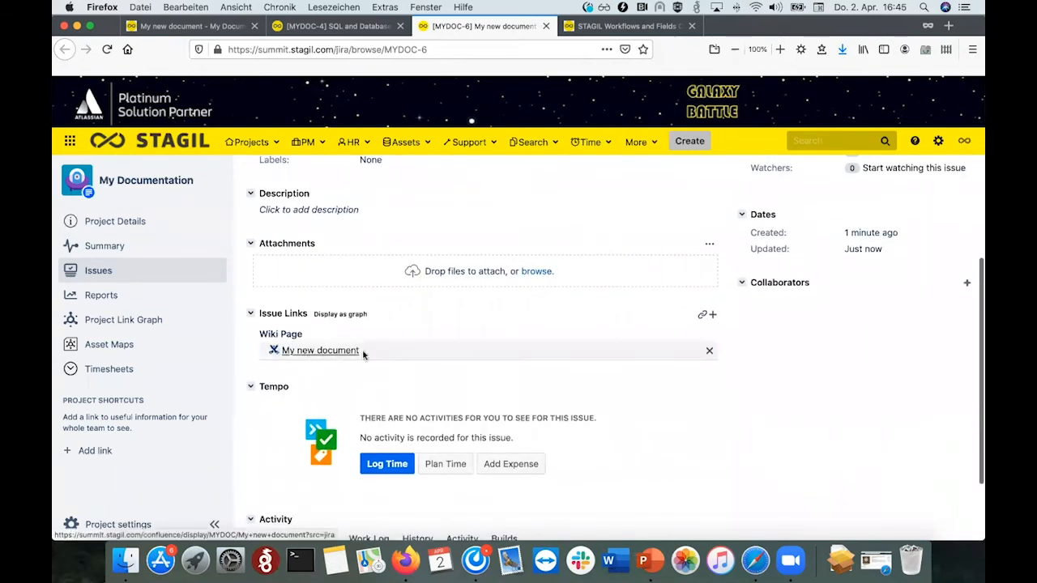
pyautogui.scroll(-2, 413, 355)
pyautogui.scroll(5, 414, 355)
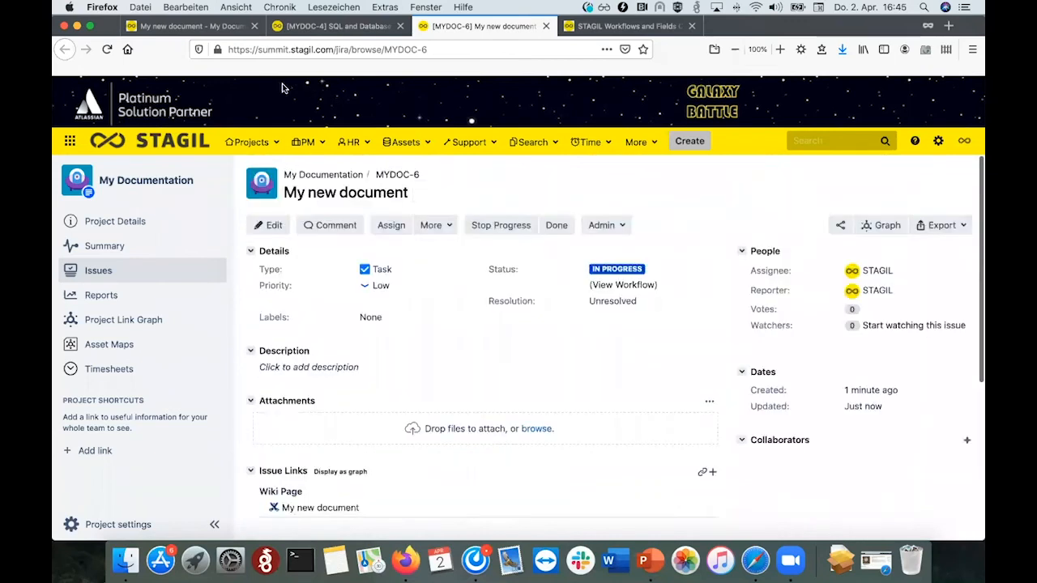
pyautogui.click(200, 26)
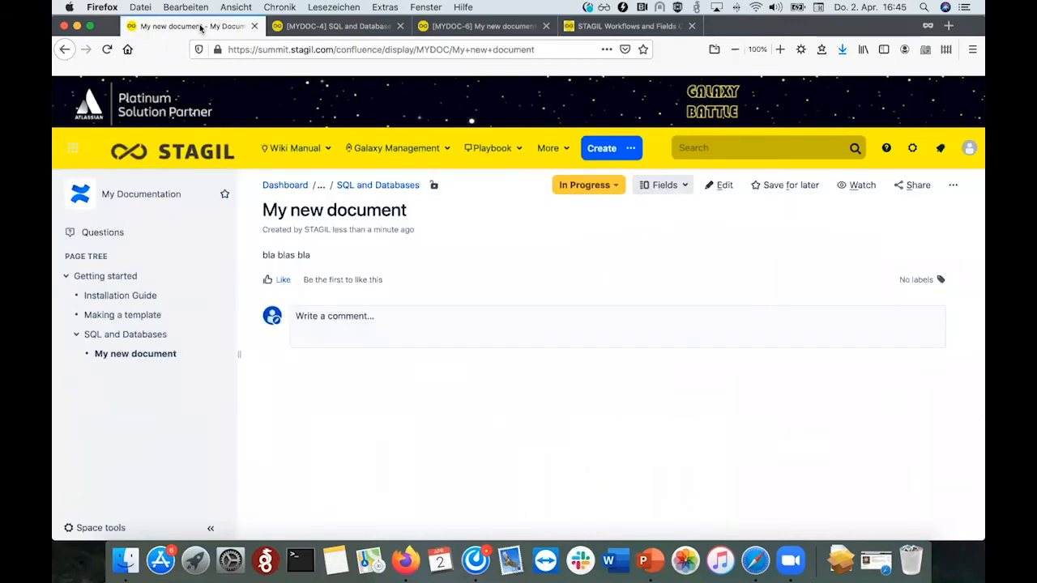
# In the STAGIL Workflows and Fields configuration, select project key SWSD and space key ITKB for a new mapping and view the available issue types
pyautogui.click(588, 27)
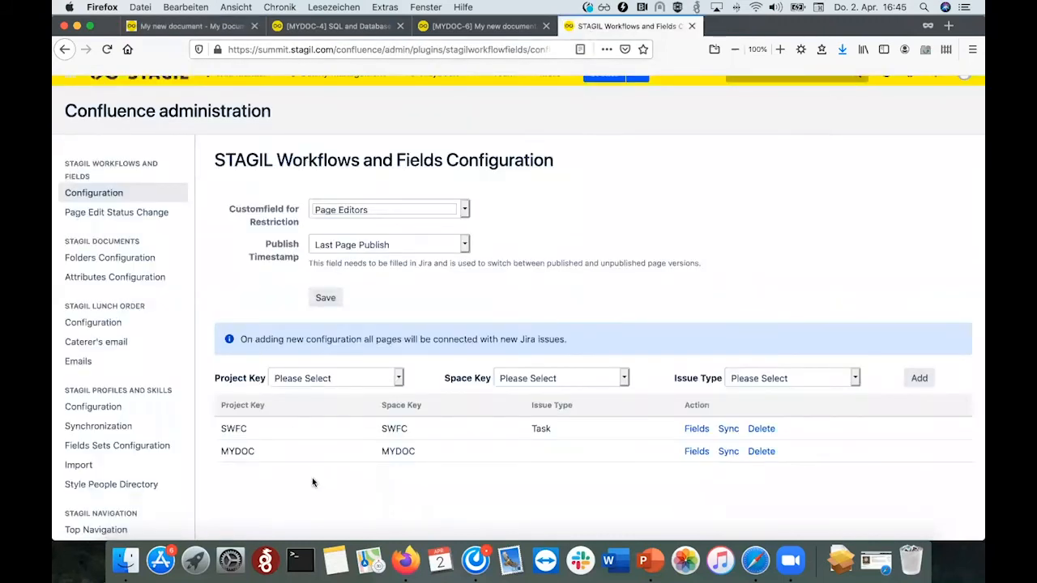
pyautogui.scroll(-3, 311, 483)
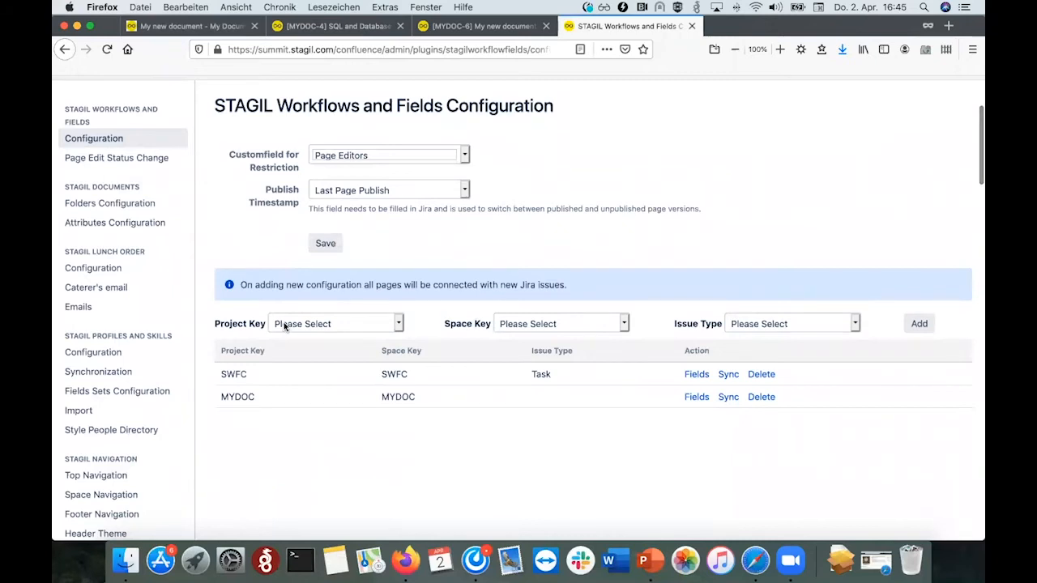
pyautogui.click(286, 327)
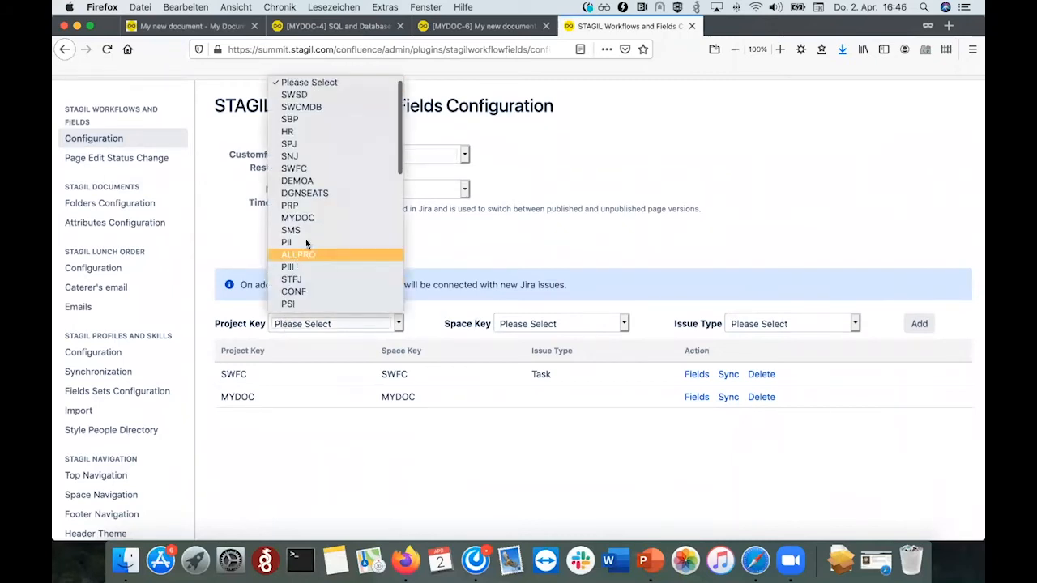
pyautogui.click(315, 94)
pyautogui.click(540, 321)
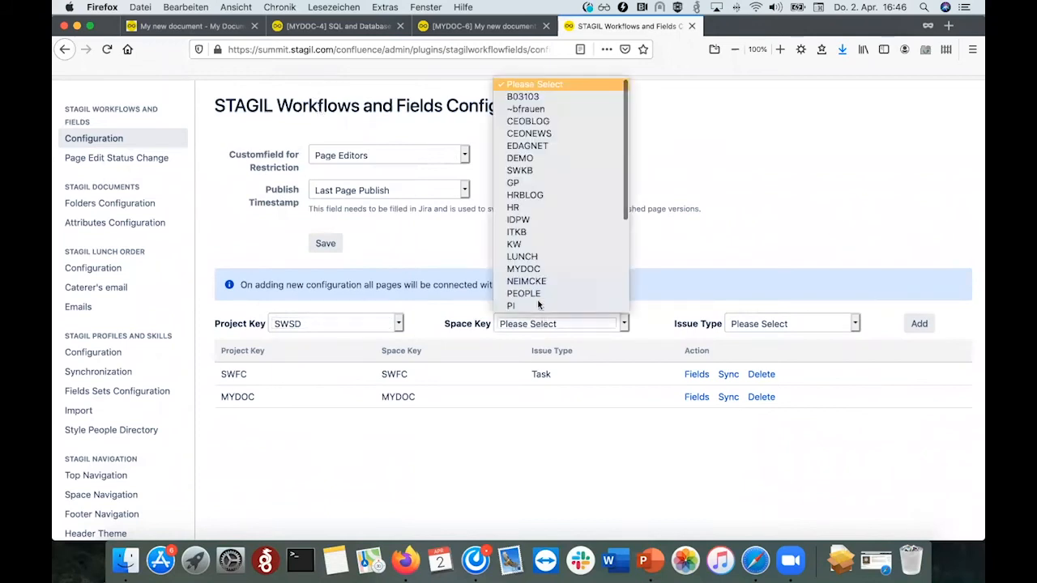
pyautogui.scroll(-2, 555, 214)
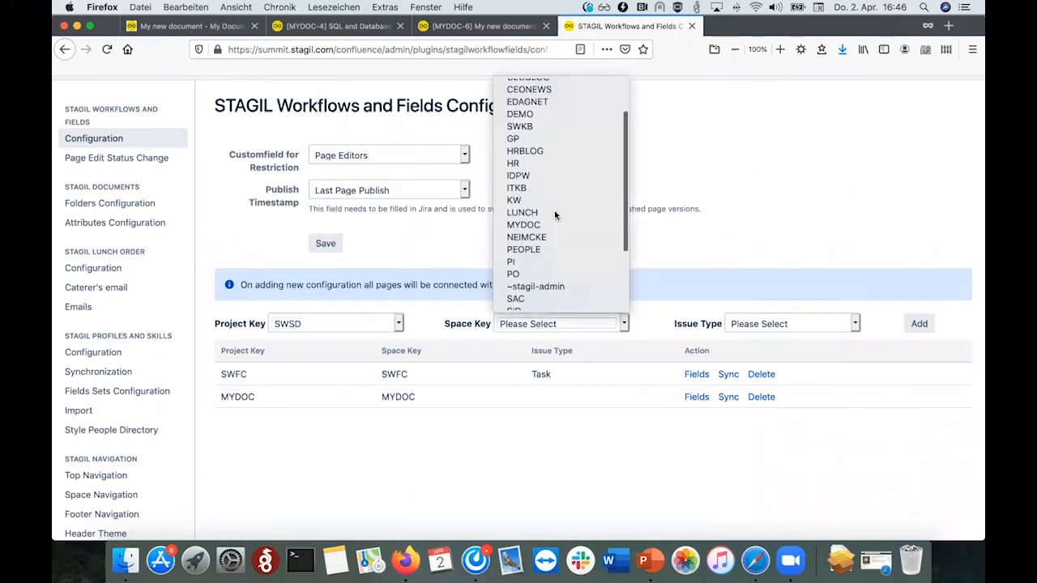
pyautogui.click(514, 191)
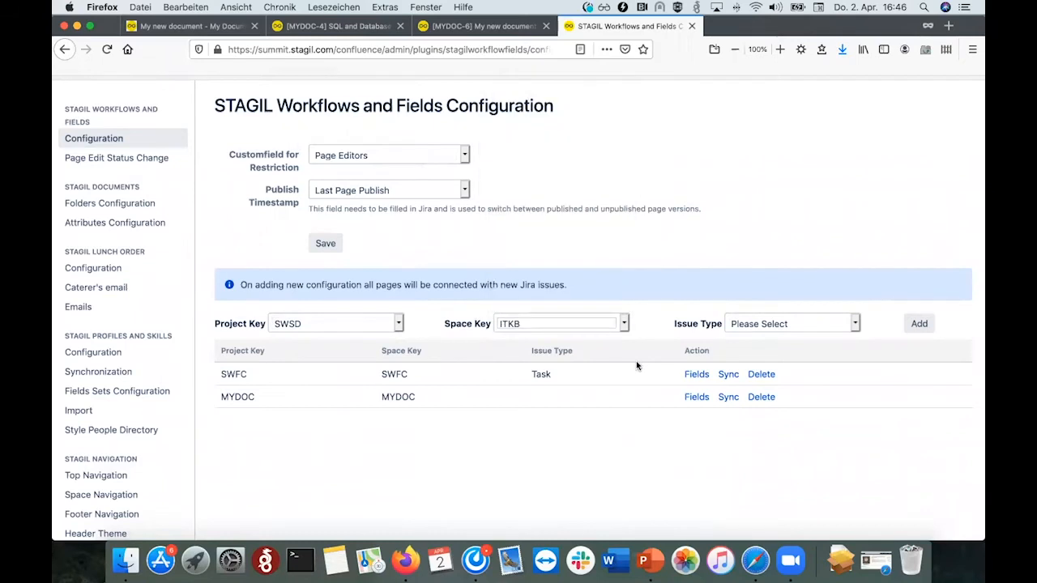
pyautogui.click(772, 323)
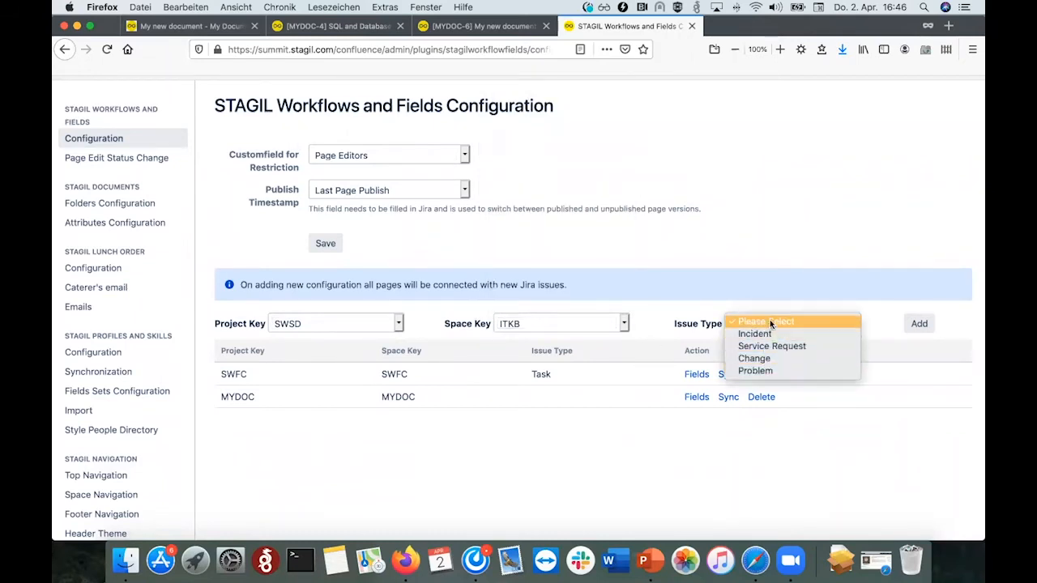
pyautogui.click(677, 314)
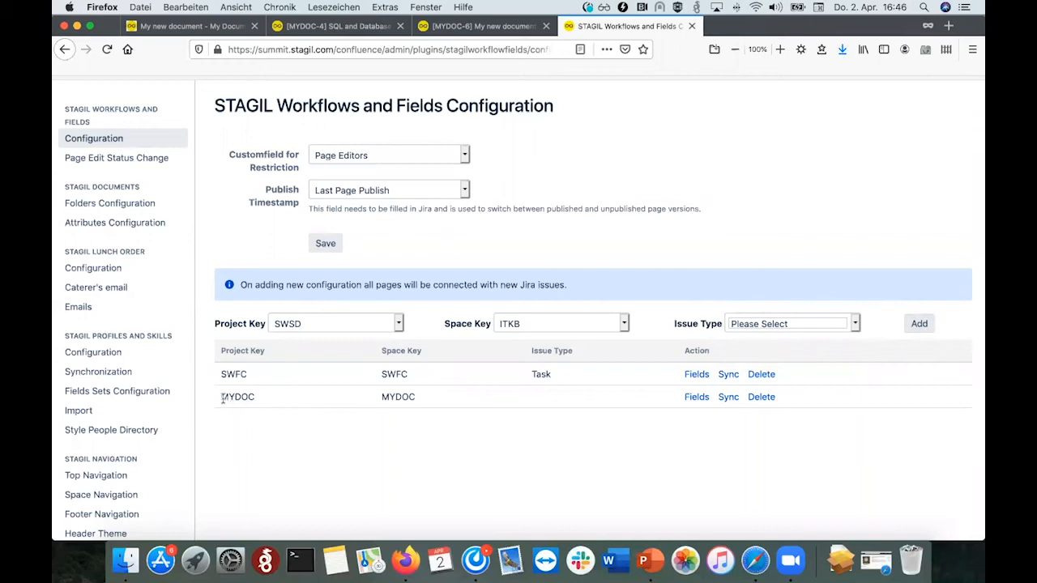
# Examine the MYDOC project and space mapping and compare it with the My new document page
pyautogui.moveTo(226, 397); pyautogui.dragTo(255, 402)
pyautogui.click(384, 396)
pyautogui.moveTo(385, 397); pyautogui.dragTo(414, 396)
pyautogui.click(414, 396)
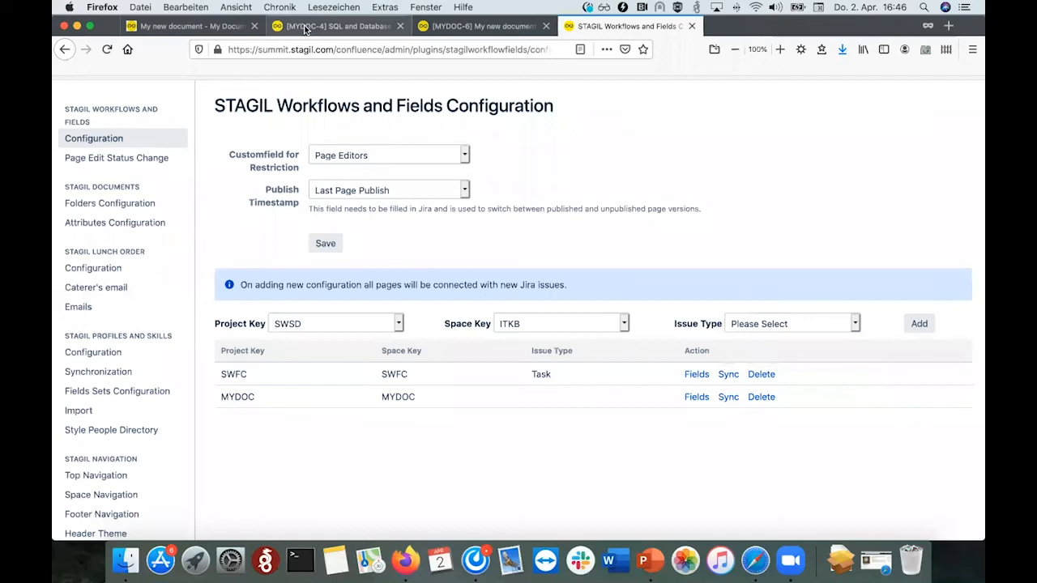
pyautogui.click(204, 29)
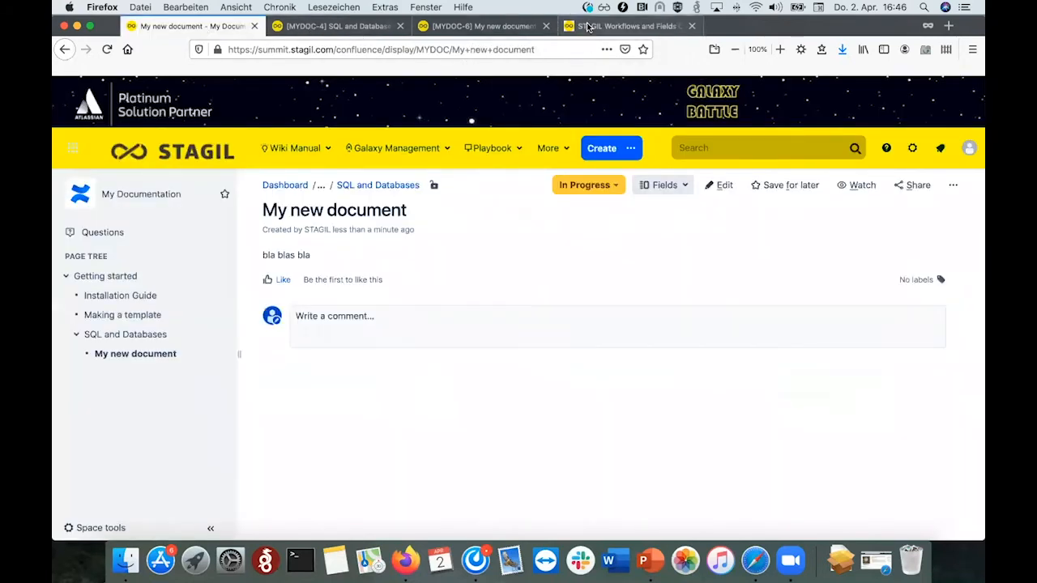
pyautogui.click(622, 26)
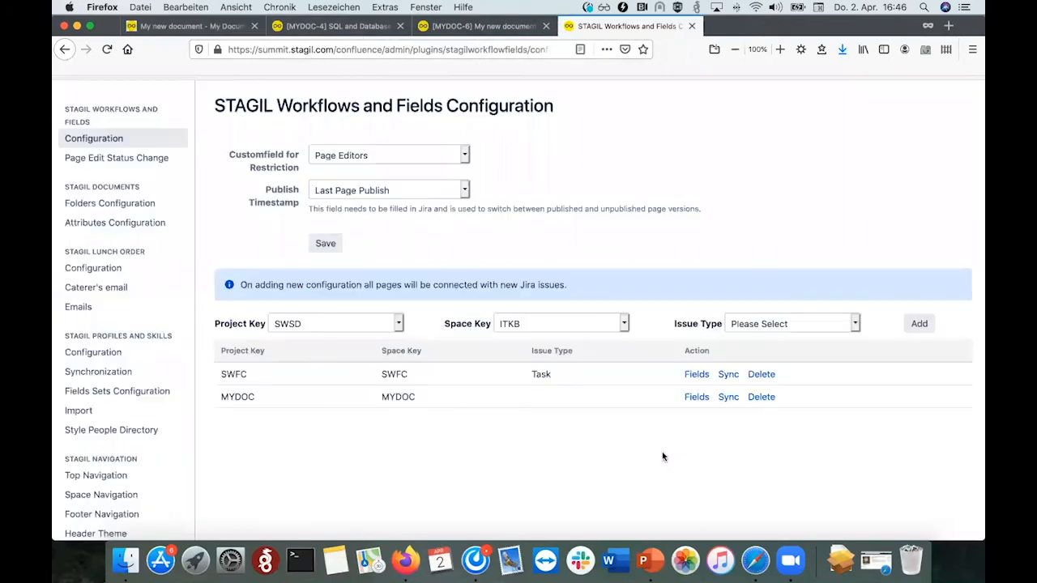
# Open the issue fields configuration of the MYDOC mapping and compare it with the fields listed on the My new document page
pyautogui.click(695, 397)
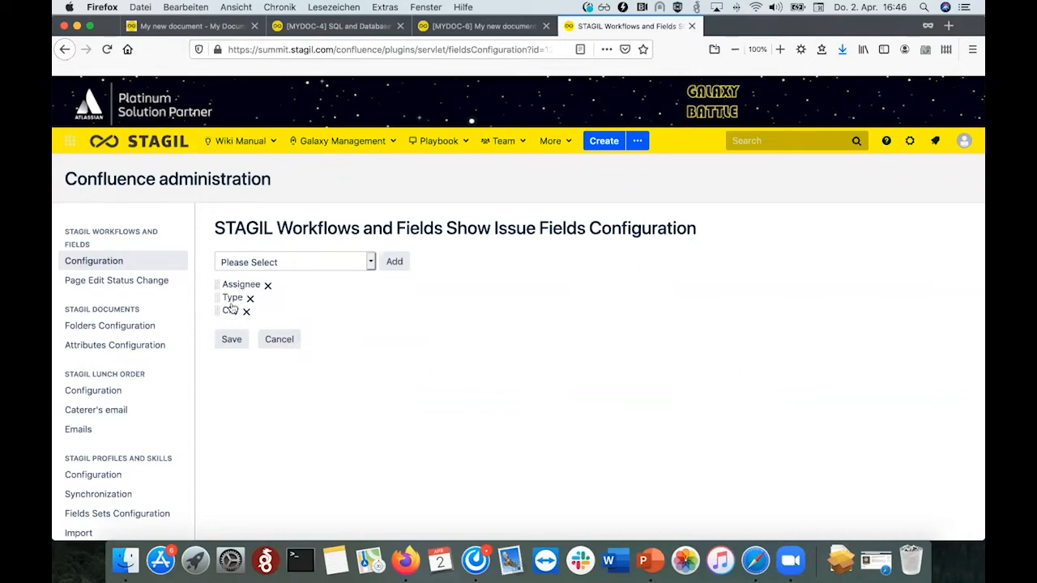
pyautogui.click(324, 26)
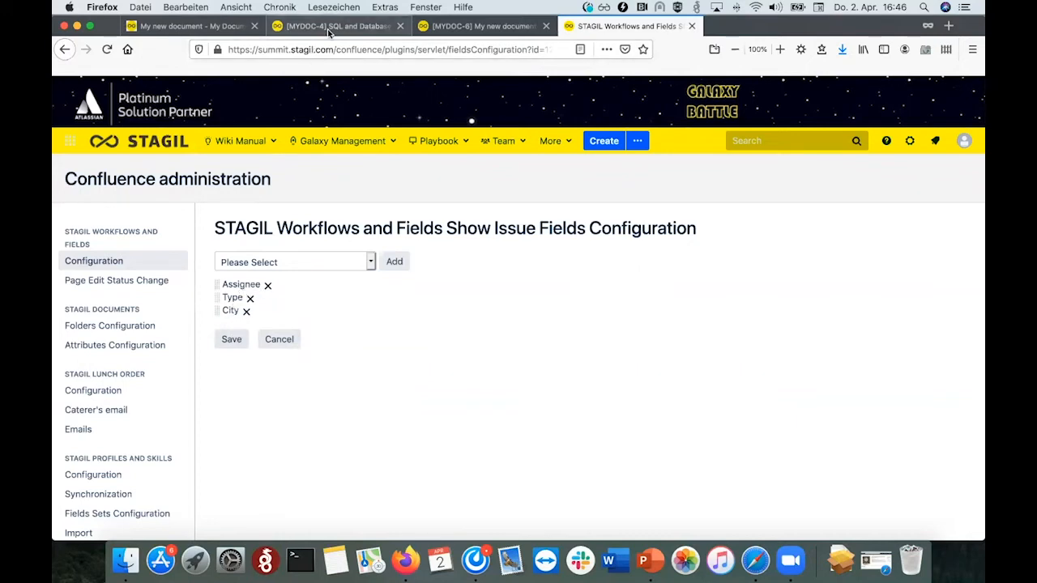
pyautogui.click(197, 27)
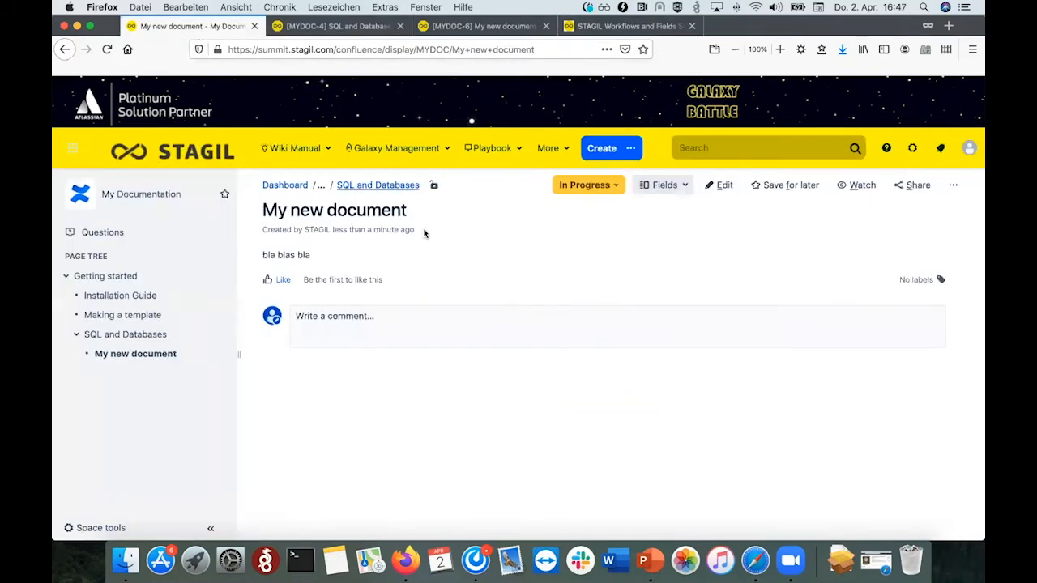
pyautogui.click(686, 185)
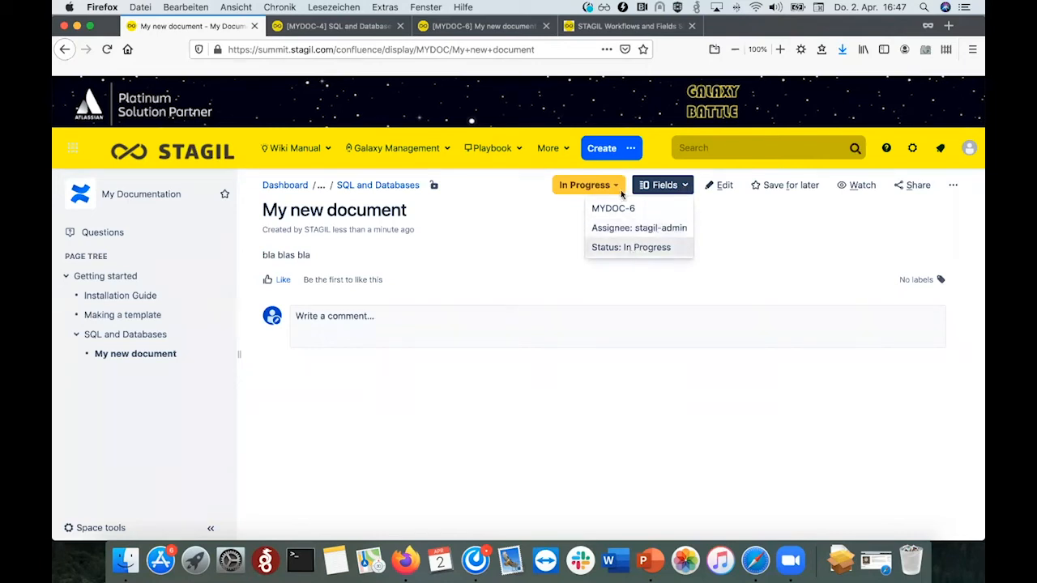
# Save the MYDOC issue fields configuration and confirm administrator access with the account password
pyautogui.click(618, 27)
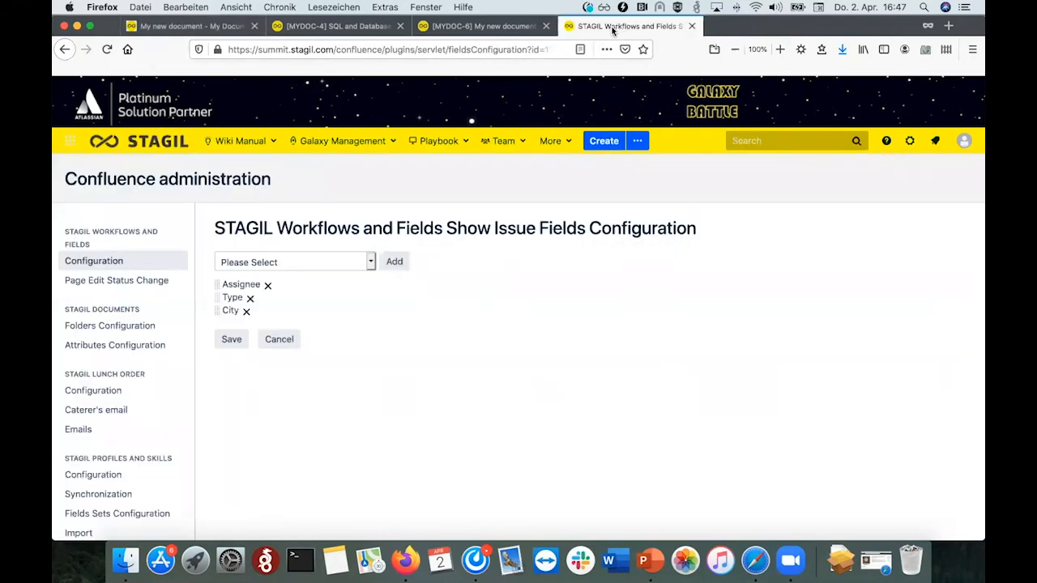
pyautogui.click(231, 340)
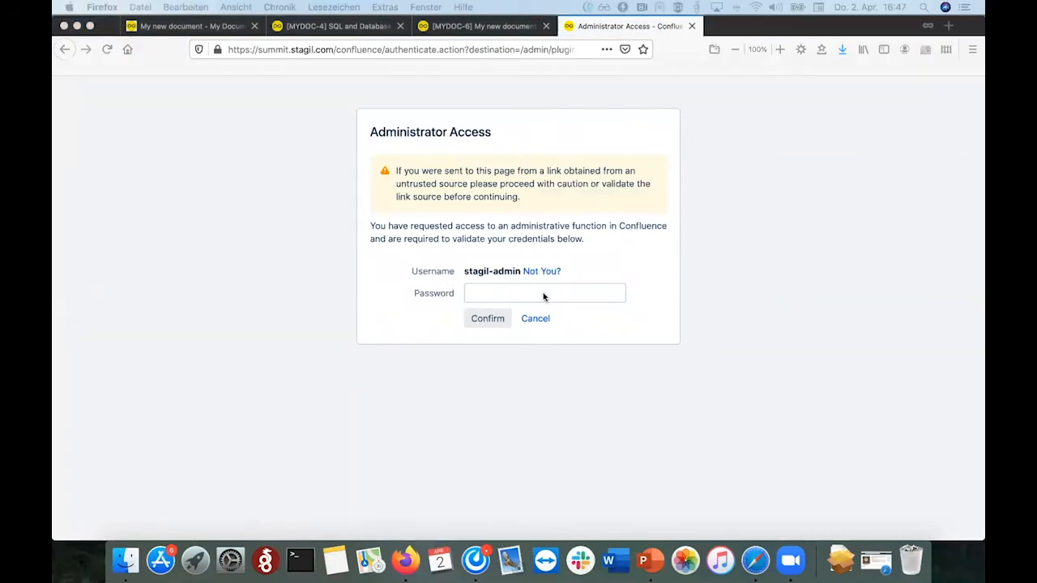
pyautogui.click(540, 293)
pyautogui.press('super+v')
pyautogui.click(487, 324)
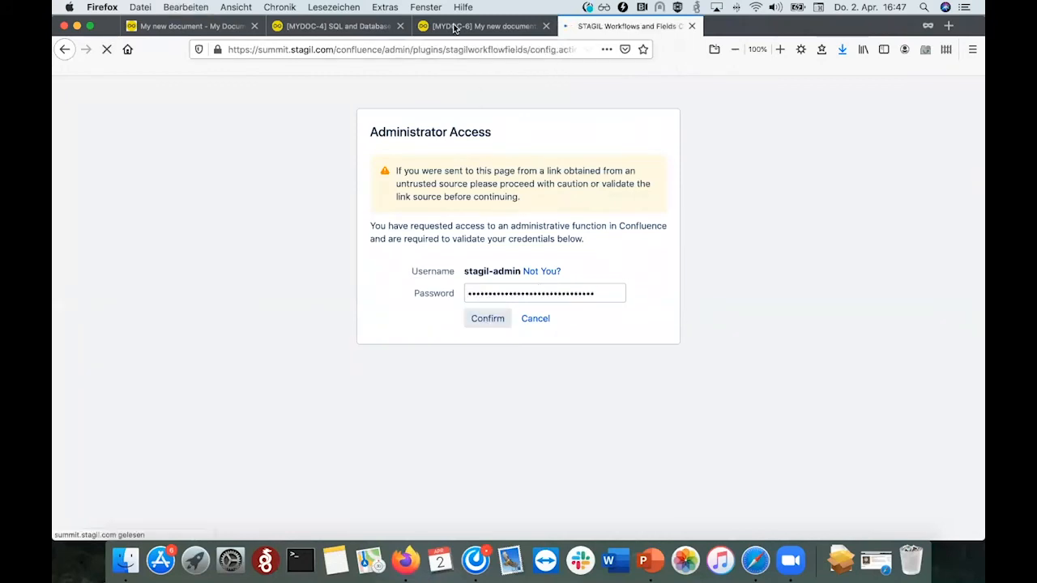
# In Jira, edit issue MYDOC-6 to set its City field to Paris and update the issue
pyautogui.click(457, 26)
pyautogui.click(271, 225)
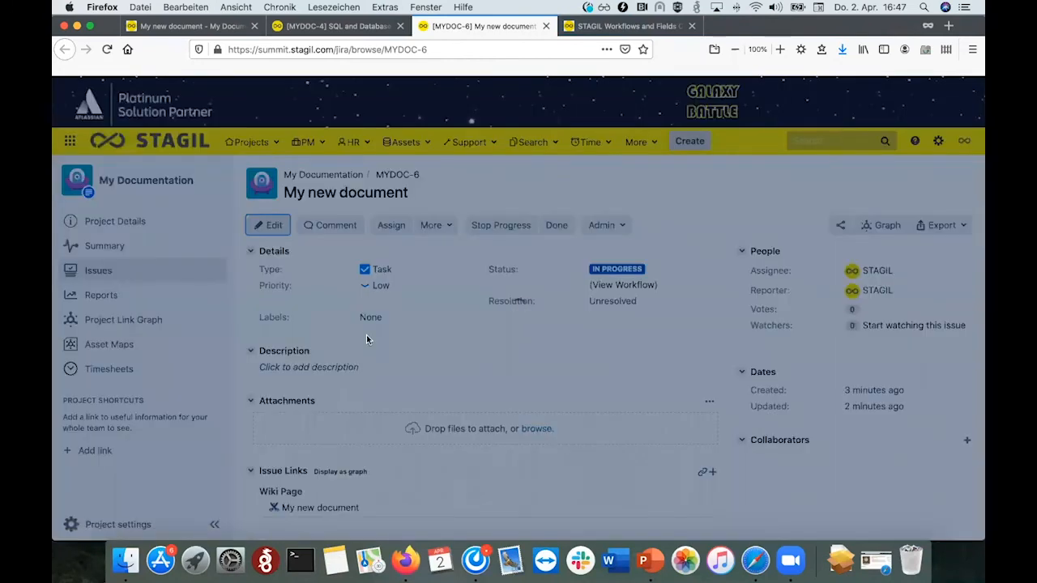
pyautogui.scroll(-5, 448, 323)
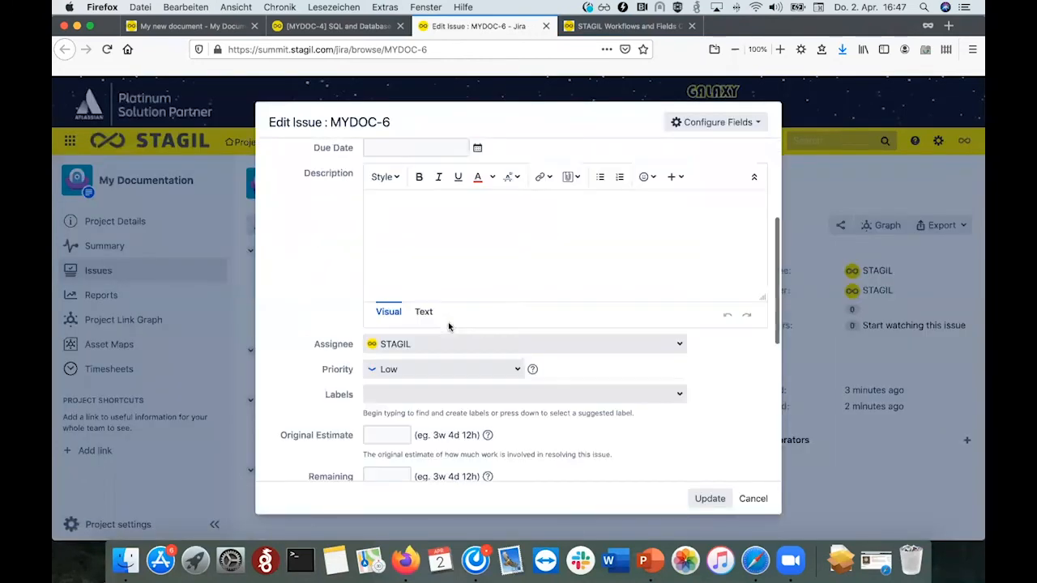
pyautogui.scroll(-5, 376, 345)
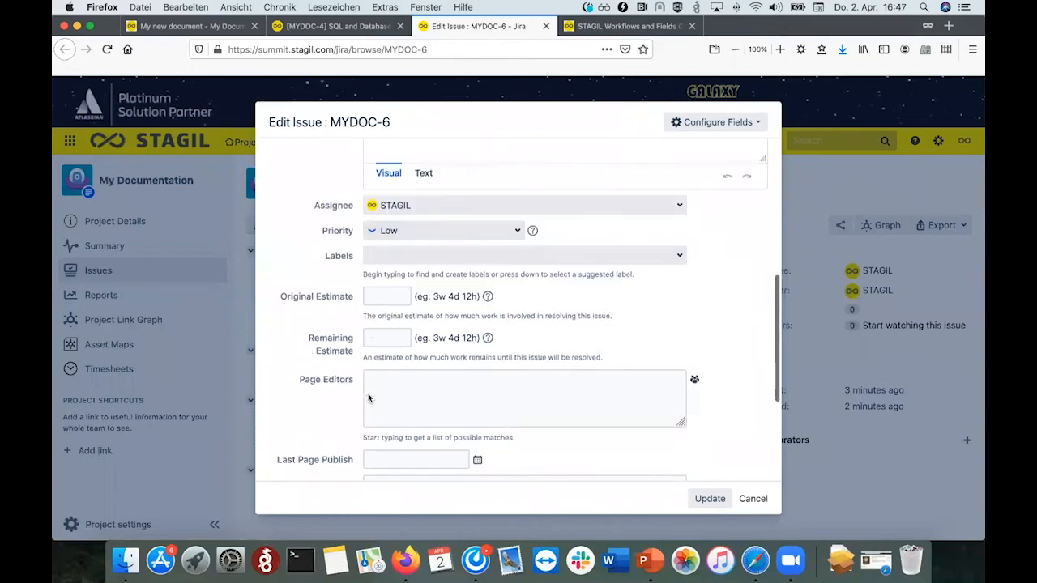
pyautogui.click(377, 297)
pyautogui.write('Par')
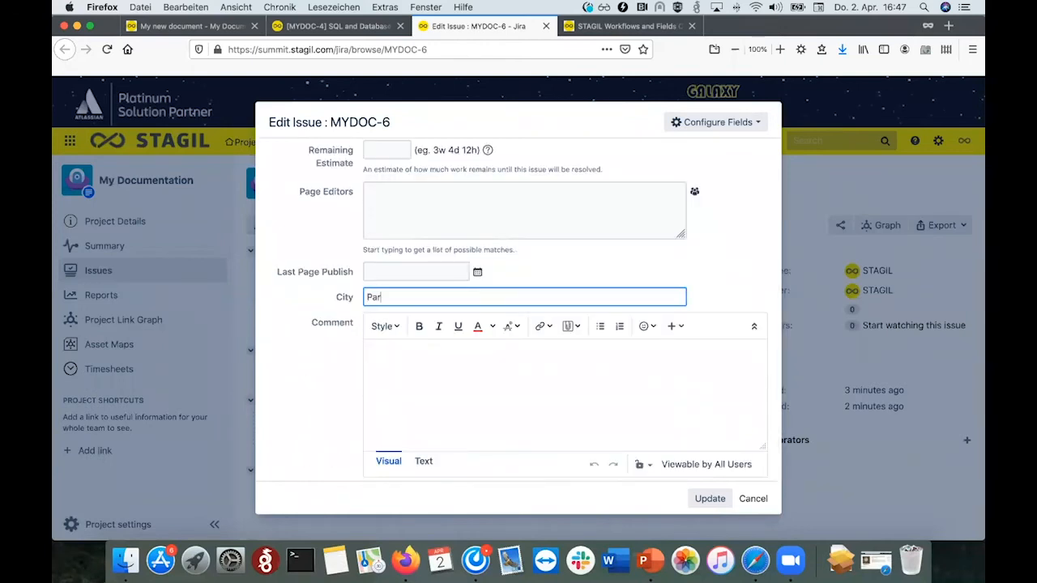
pyautogui.write('is')
pyautogui.click(710, 498)
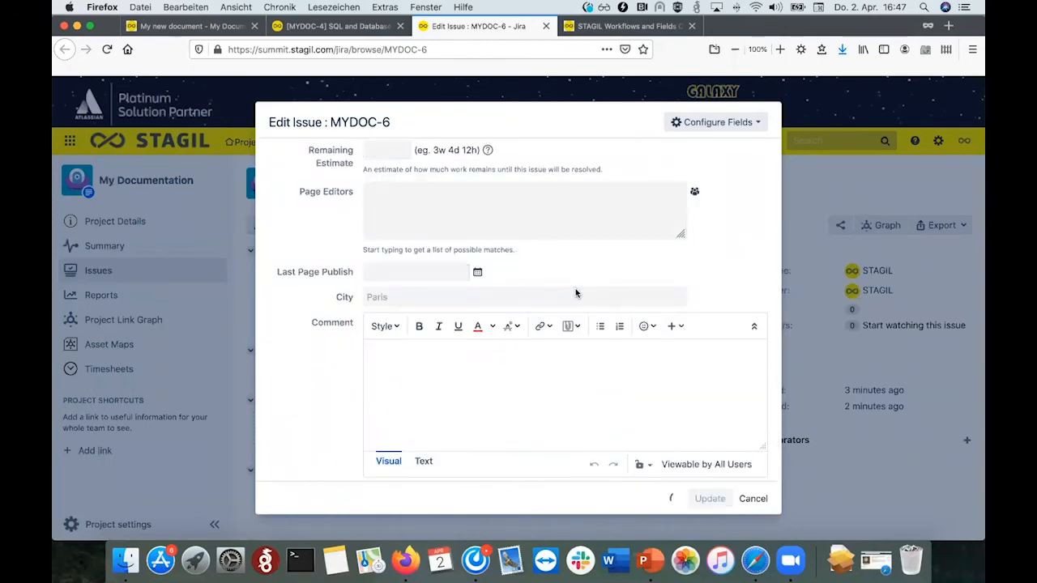
# Reload the My new document page in Confluence and display its linked Jira fields
pyautogui.click(213, 27)
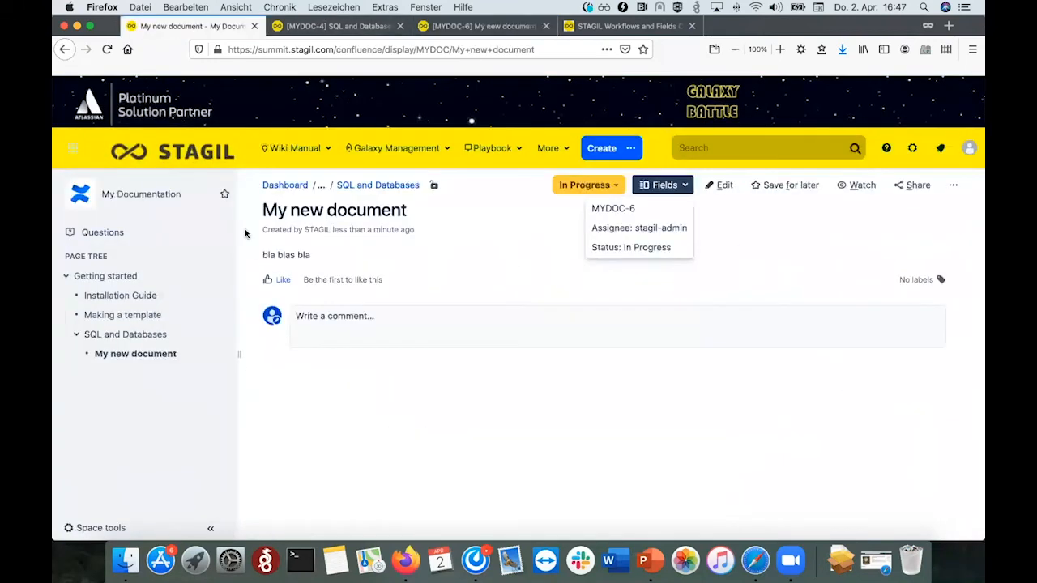
pyautogui.click(106, 49)
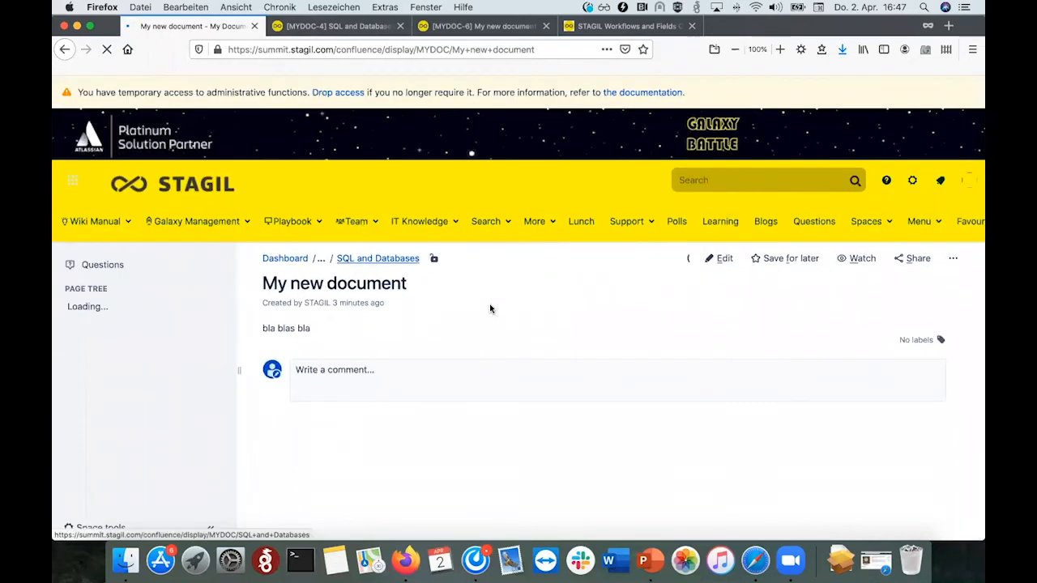
pyautogui.click(674, 217)
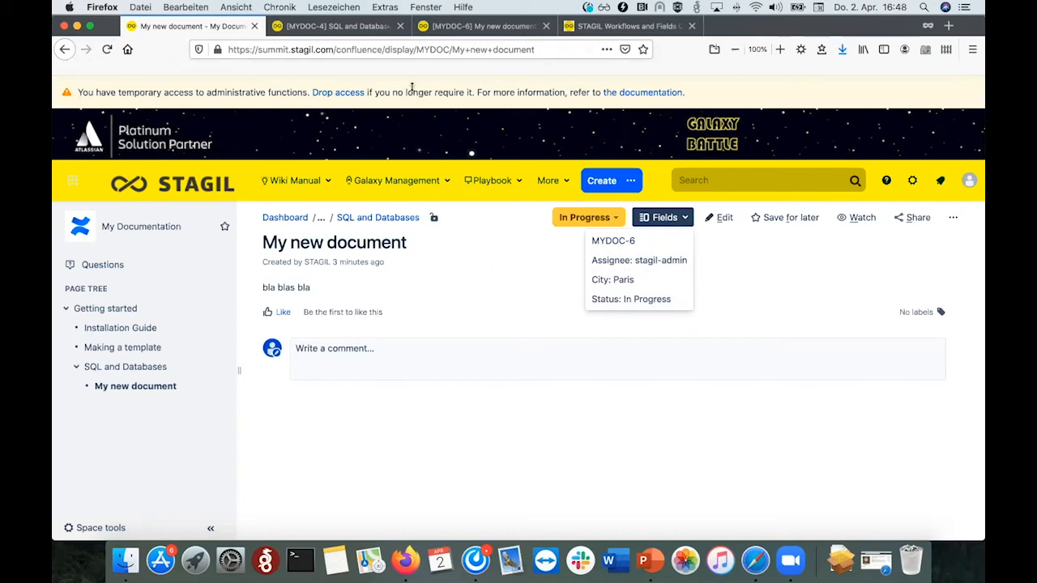
# Open the Page Edit Status Change settings of STAGIL Workflows and Fields and examine the JQL and transition used on page edit
pyautogui.click(624, 26)
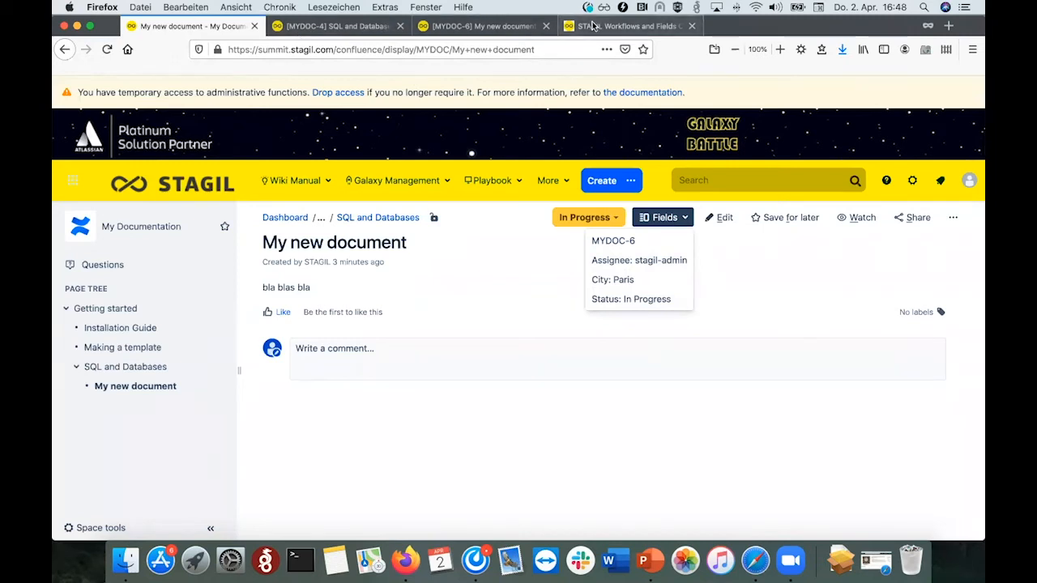
pyautogui.scroll(-3, 401, 340)
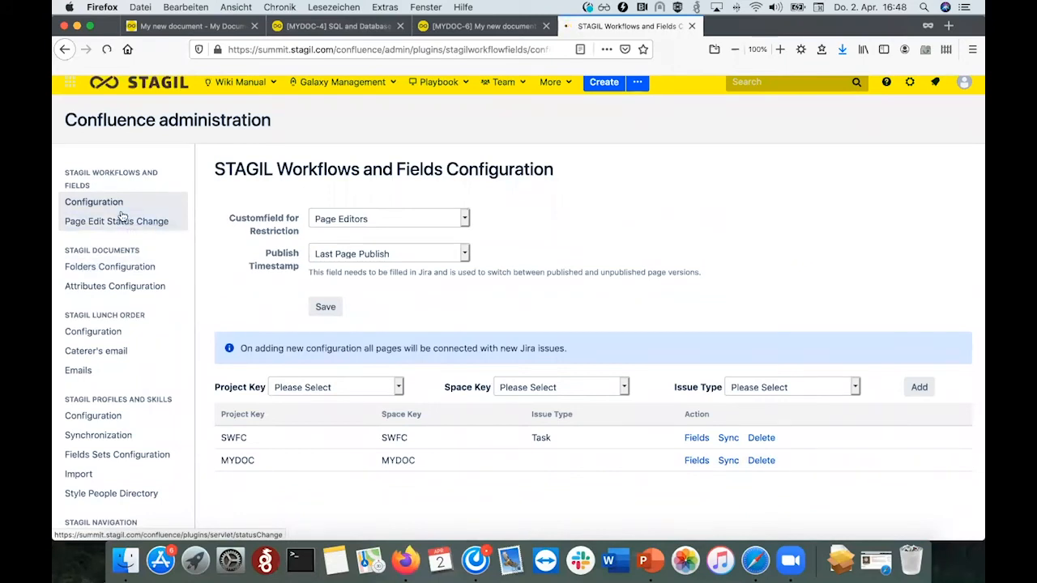
pyautogui.click(121, 218)
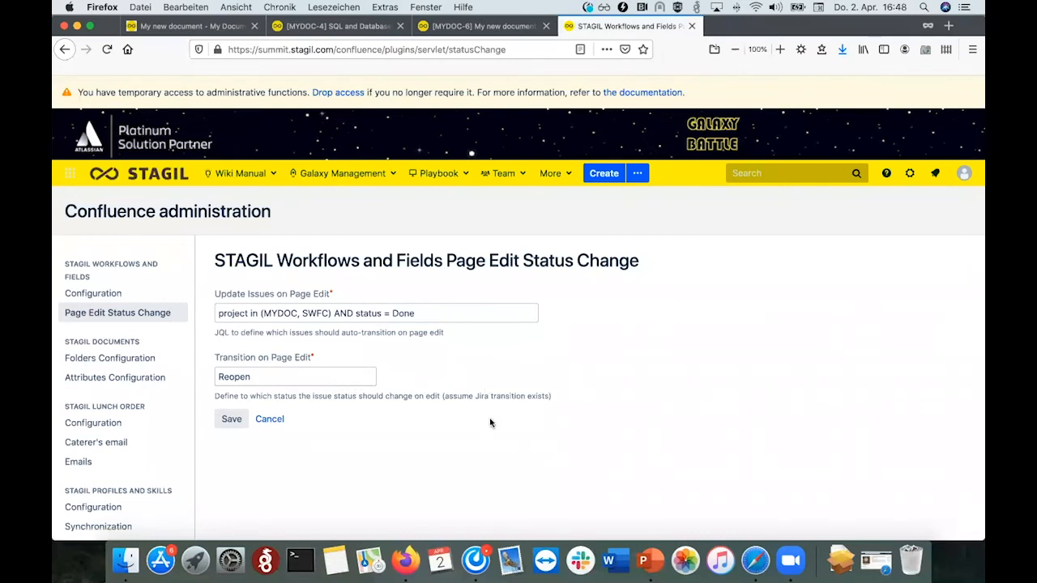
pyautogui.scroll(-1, 491, 421)
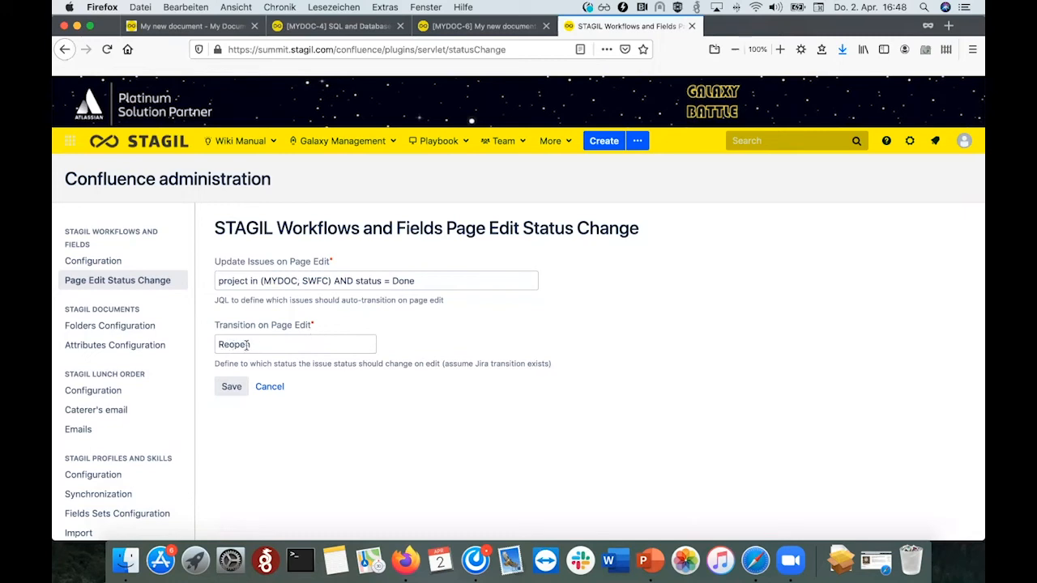
# Open the SQL and Databases page, add the text "sdvsdg" below the definition paragraph and save the page
pyautogui.click(465, 29)
pyautogui.click(300, 28)
pyautogui.click(174, 26)
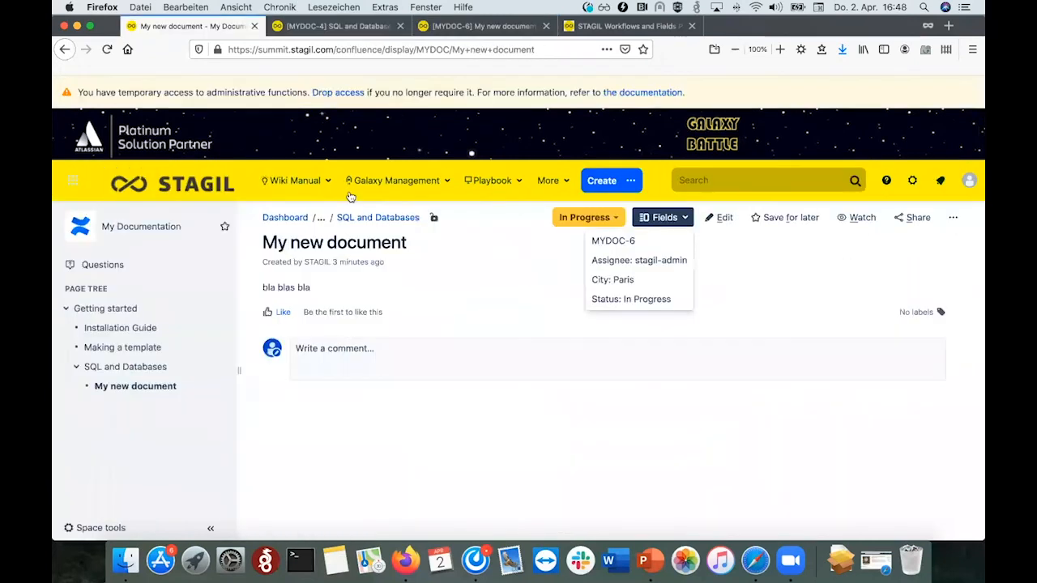
pyautogui.click(132, 369)
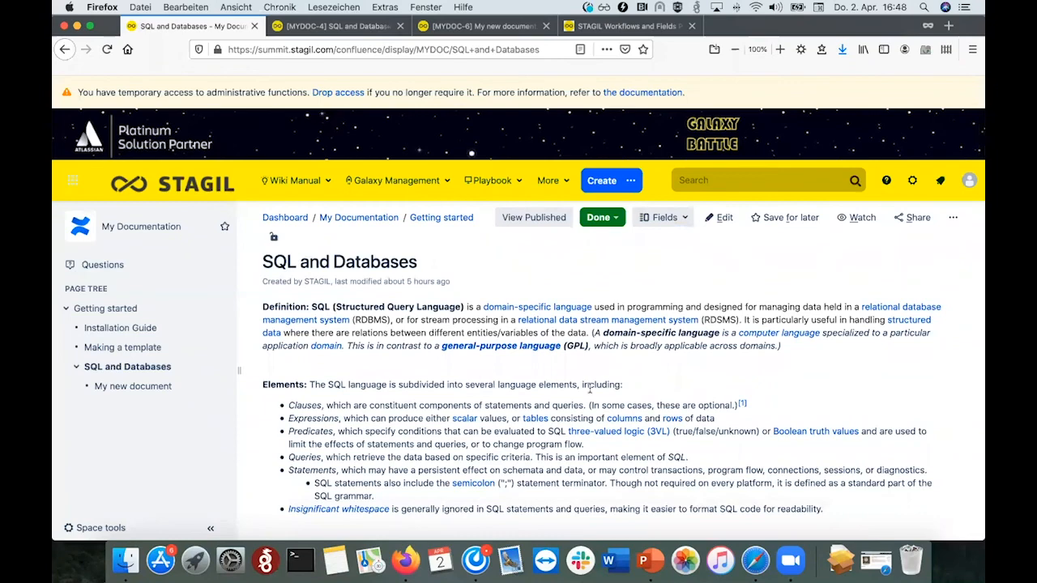
pyautogui.scroll(-3, 591, 386)
pyautogui.scroll(-10, 591, 385)
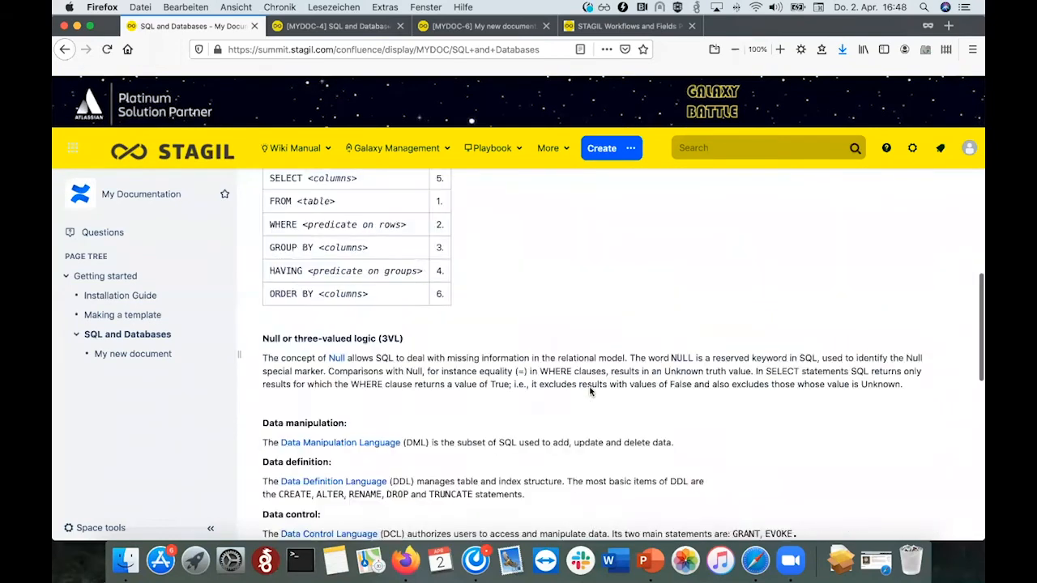
pyautogui.scroll(20, 664, 292)
pyautogui.click(724, 185)
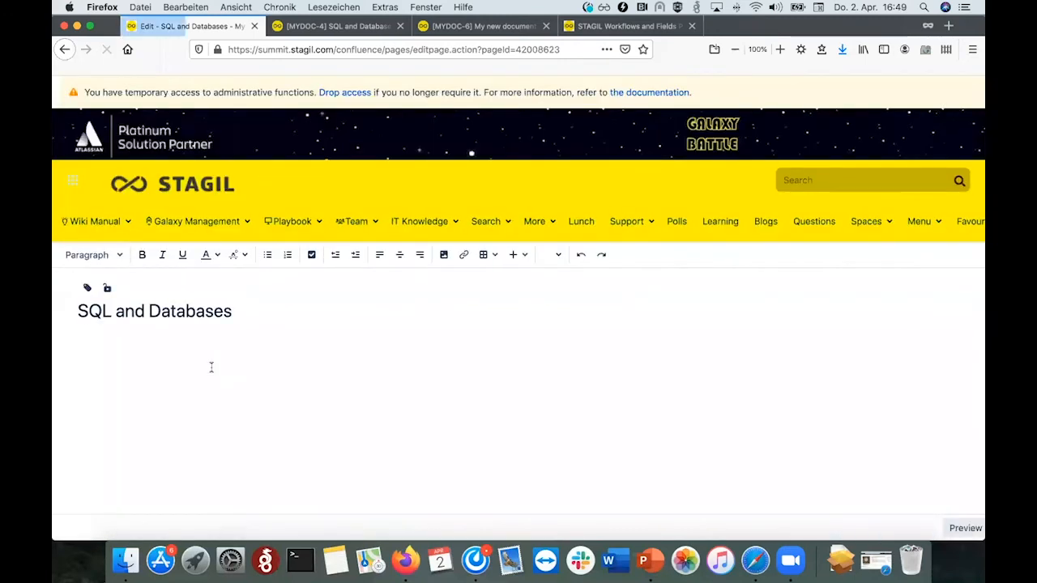
pyautogui.write('sdvsdg')
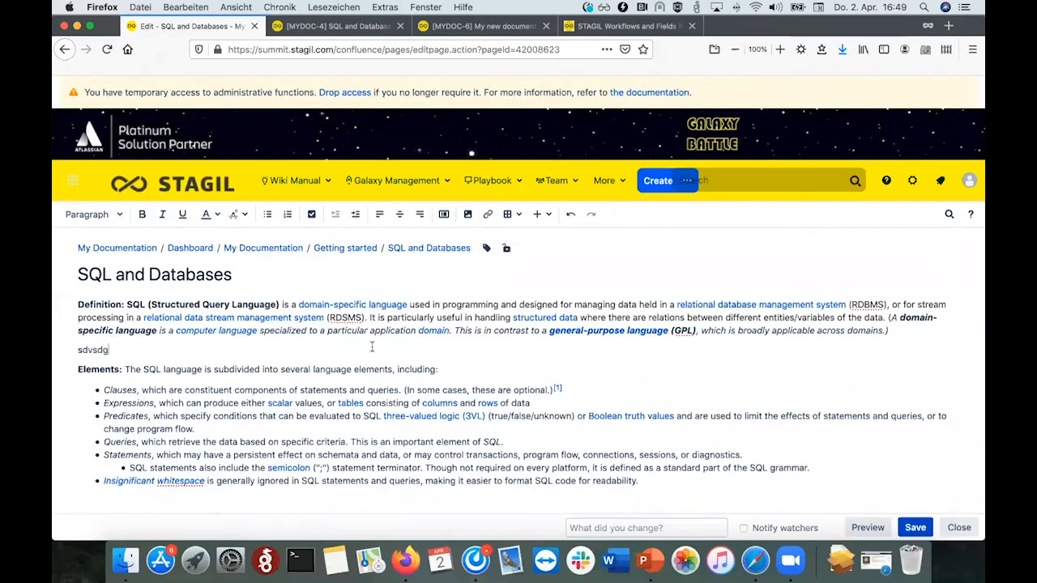
pyautogui.click(916, 527)
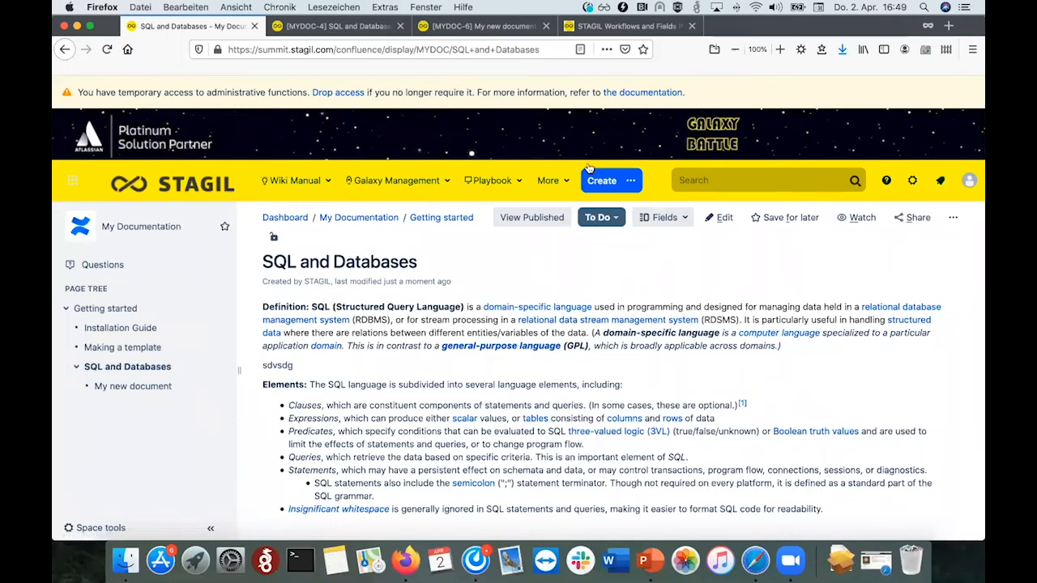
# Check the page edit transition settings against the SQL and Databases page, and compare the page's published version with its draft
pyautogui.click(608, 26)
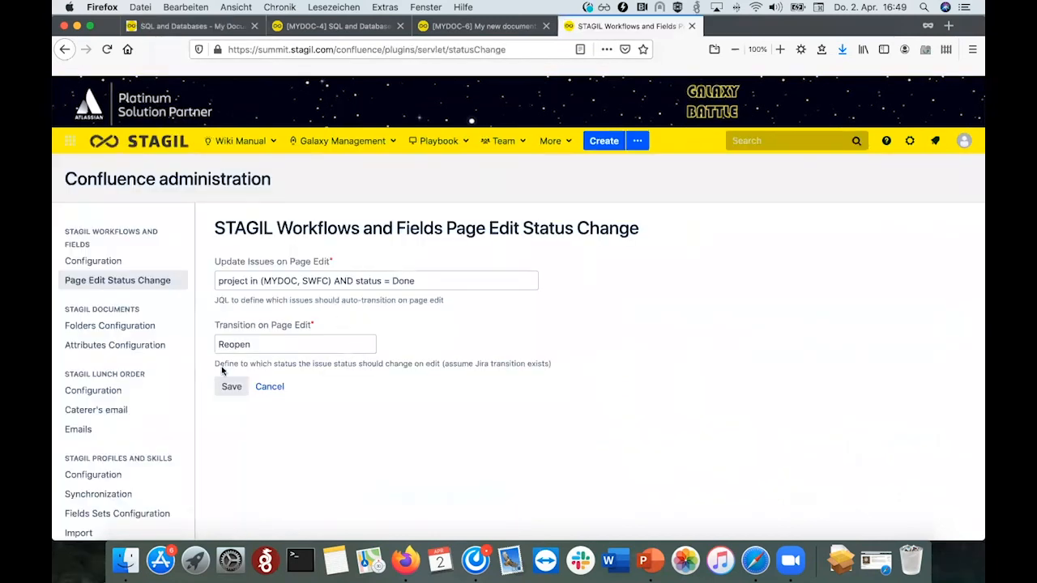
pyautogui.click(194, 26)
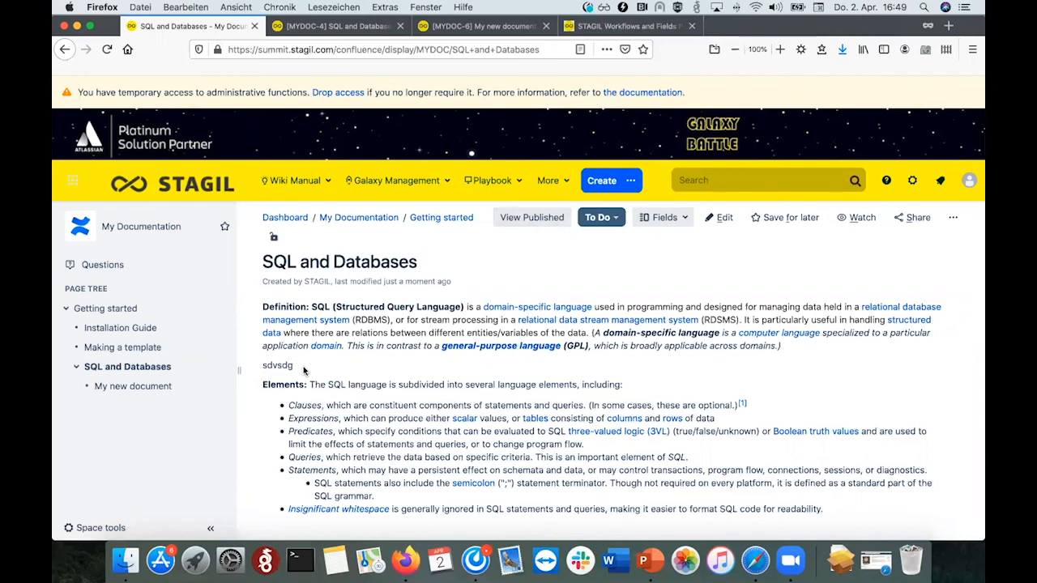
pyautogui.click(516, 220)
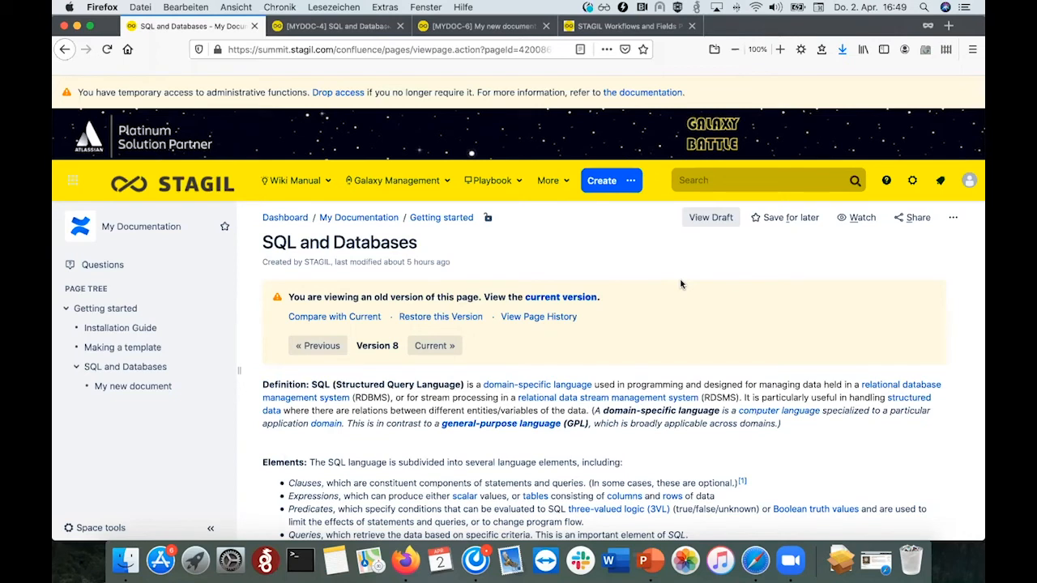
pyautogui.click(700, 220)
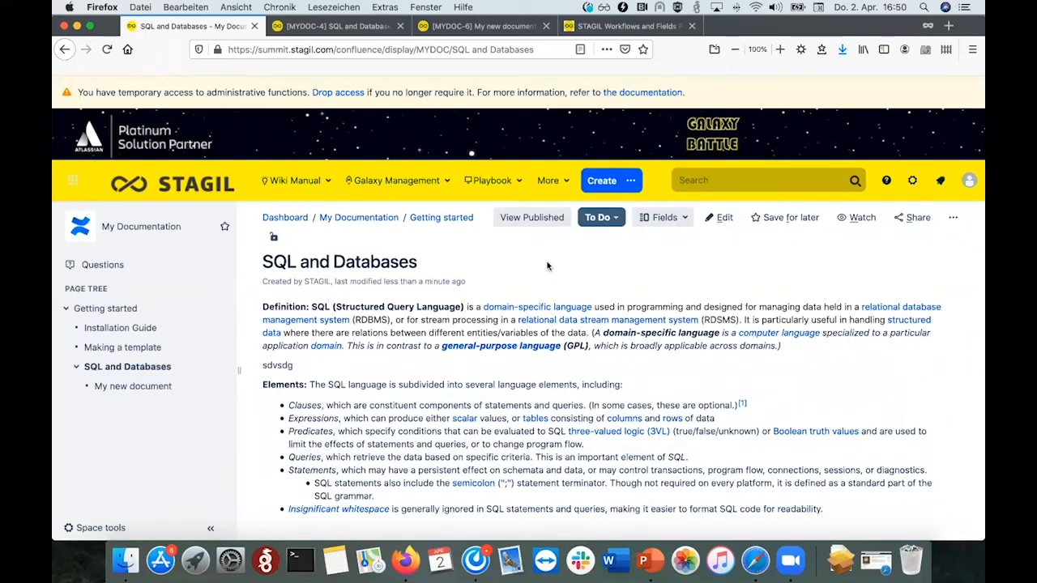
# Set the workflow status of the SQL and Databases page to Done and view its published version
pyautogui.click(610, 220)
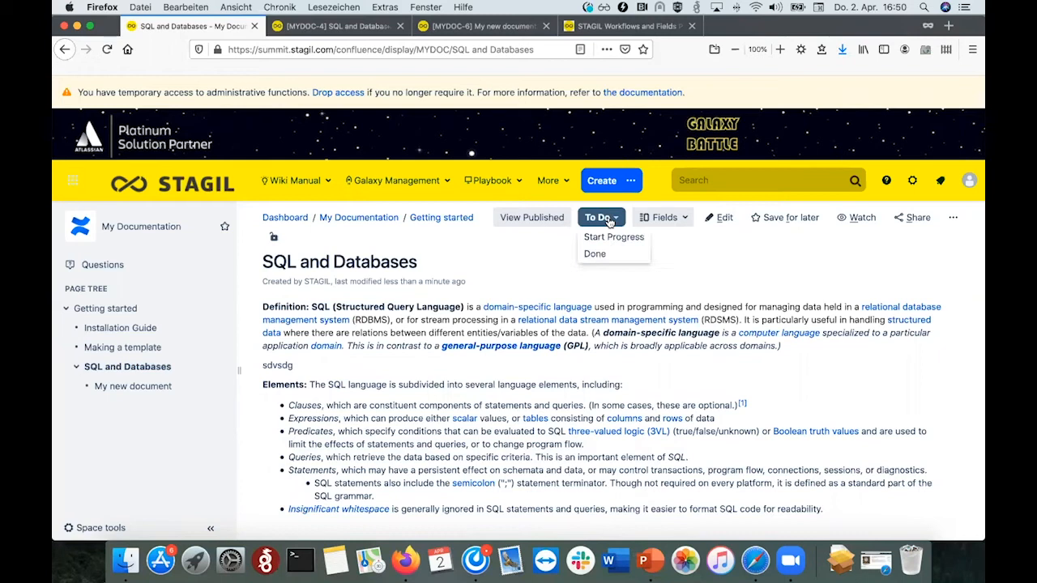
pyautogui.click(596, 255)
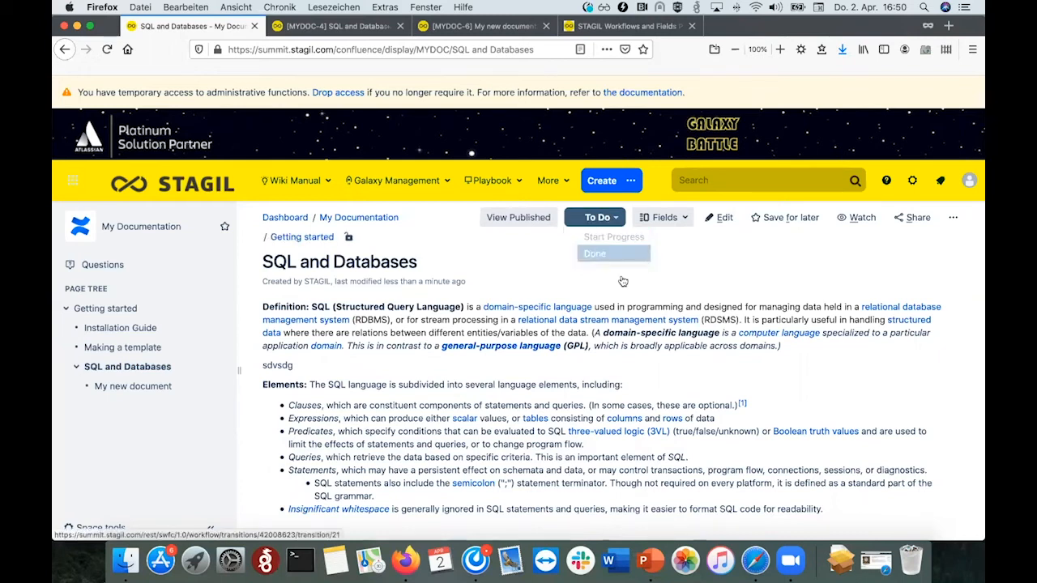
pyautogui.click(649, 319)
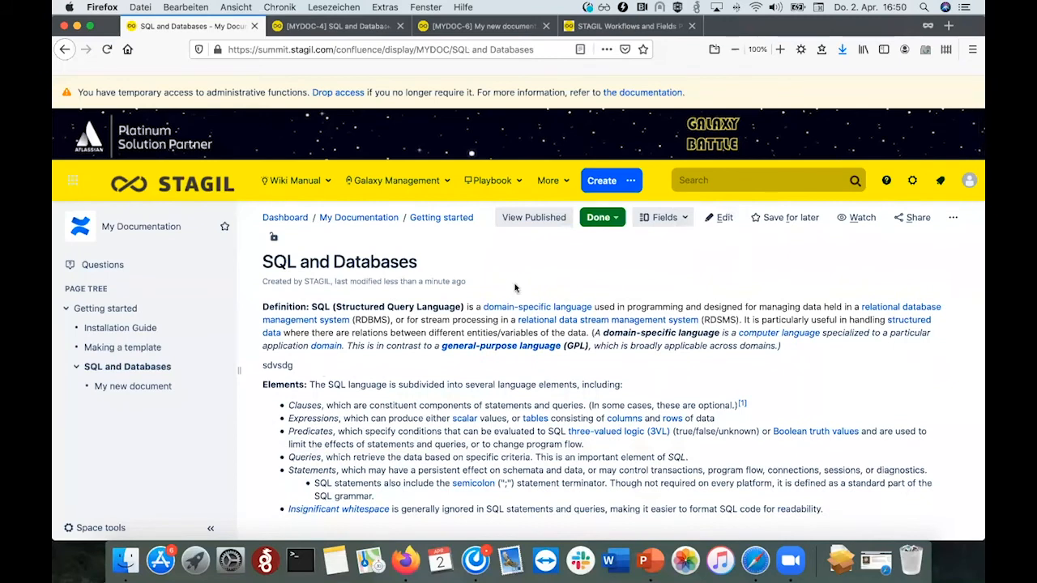
pyautogui.click(541, 218)
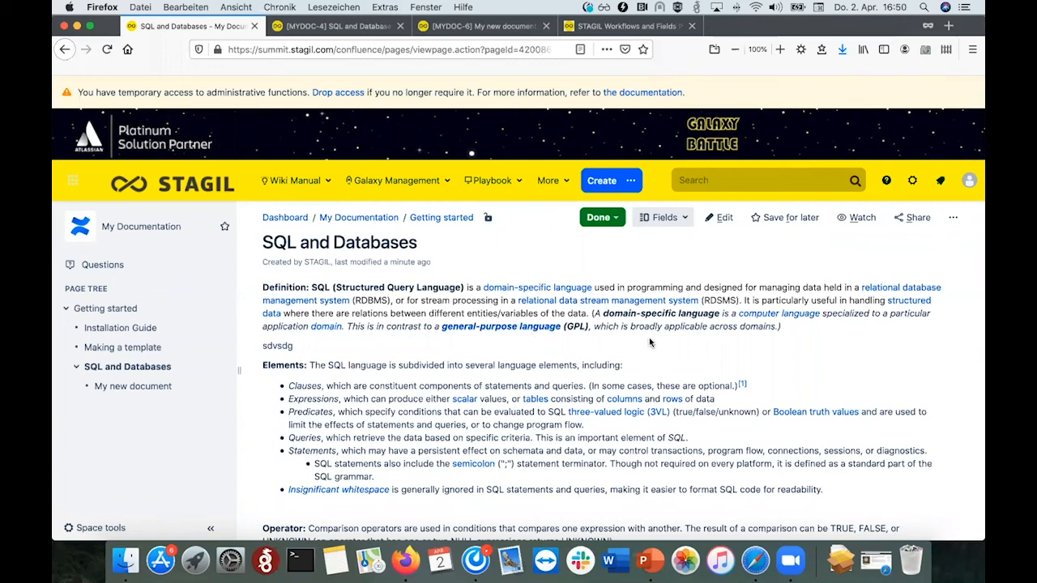
pyautogui.scroll(-5, 536, 375)
pyautogui.scroll(5, 514, 381)
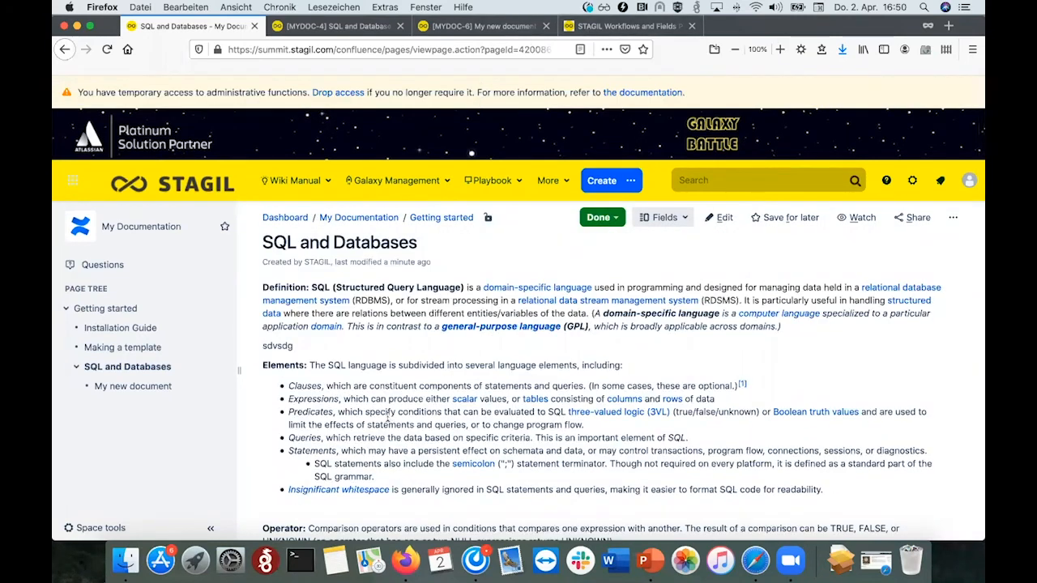
# Review the Page Edit Status Change settings once more and switch to the slide show, advancing to the "What to come next" slide
pyautogui.click(586, 26)
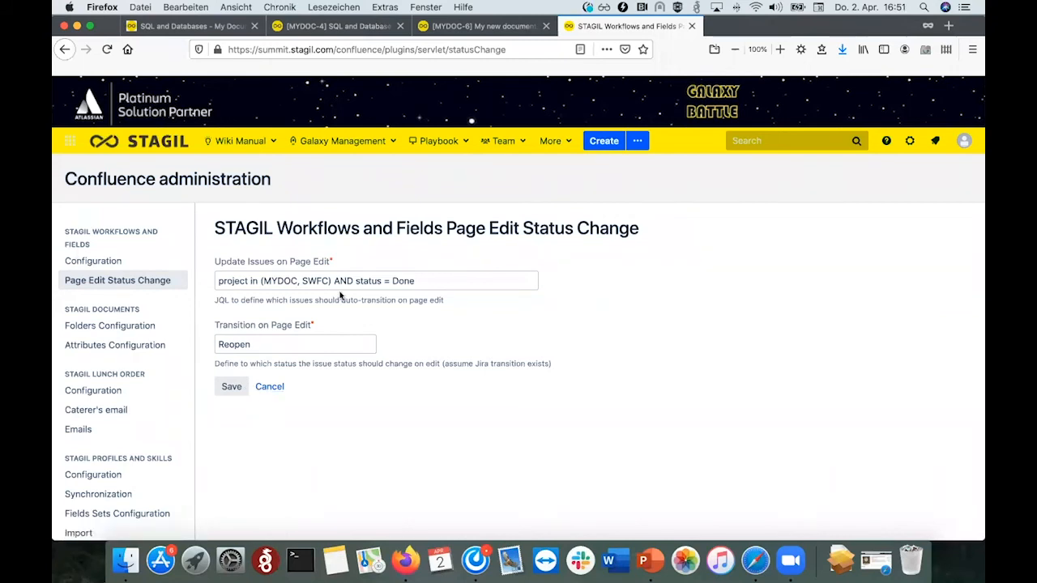
pyautogui.hotkey('ctrl', 'Left')
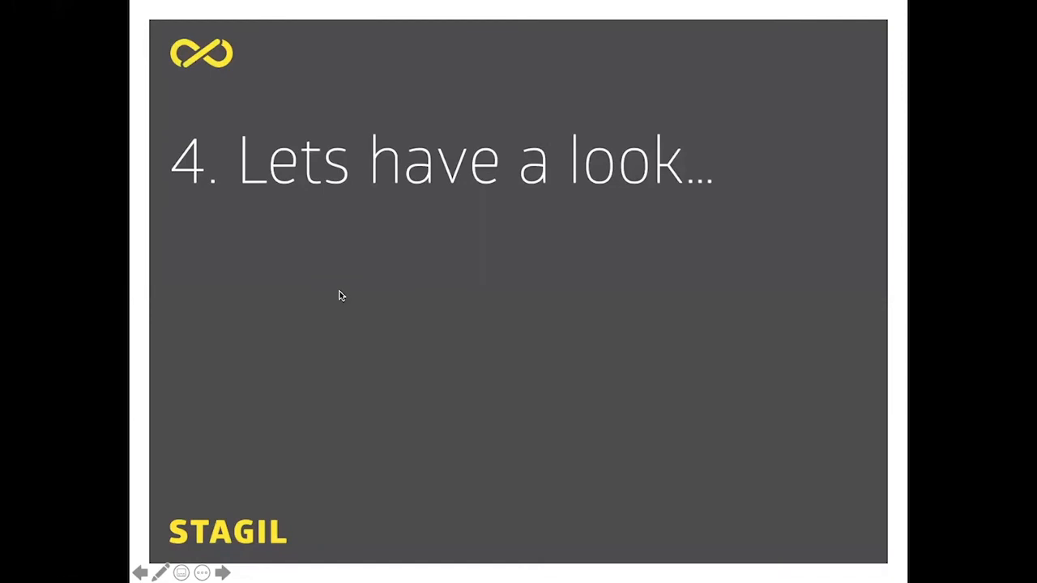
pyautogui.click(339, 291)
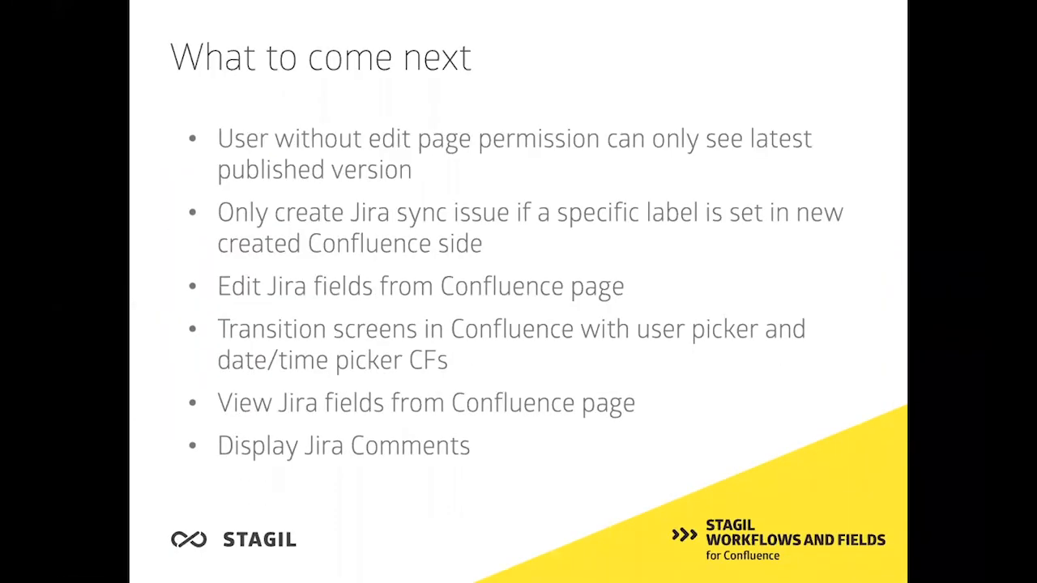